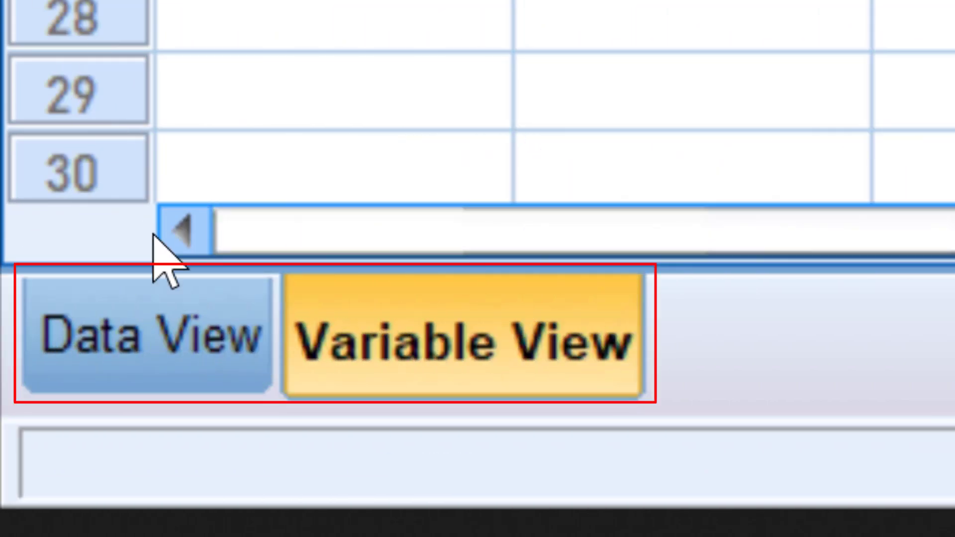
- Show the empty Untitled1 dataset in Data View rather than Variable View
left_click(128, 334)
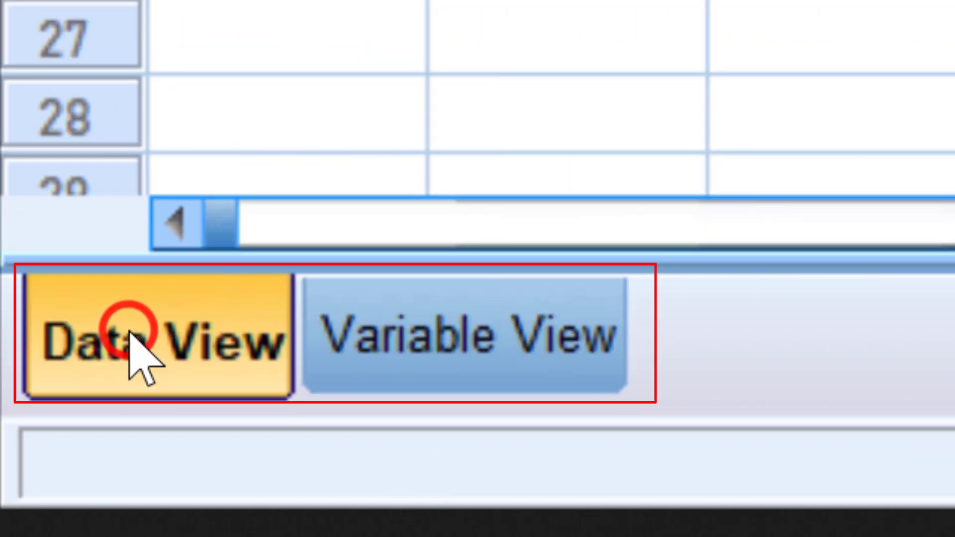
left_click(508, 365)
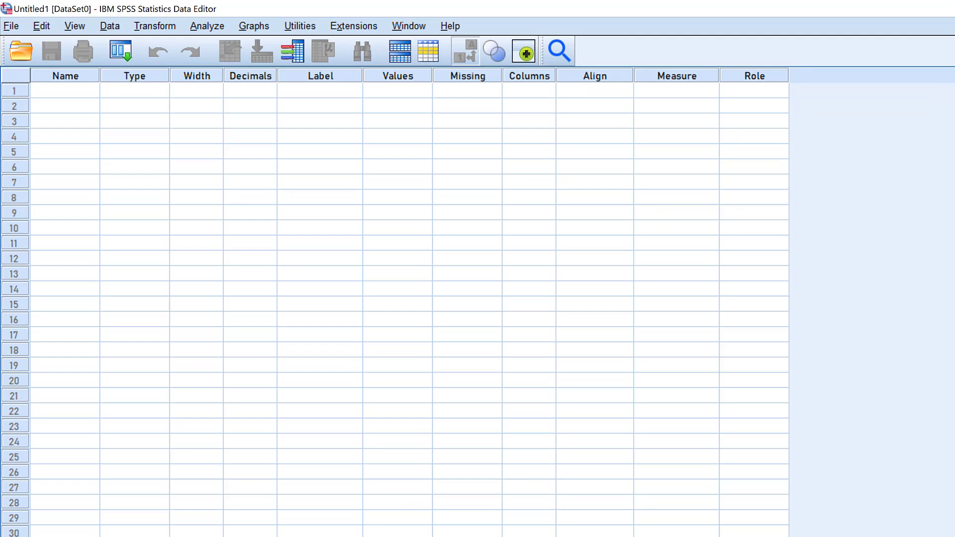
key("ctrl+t")
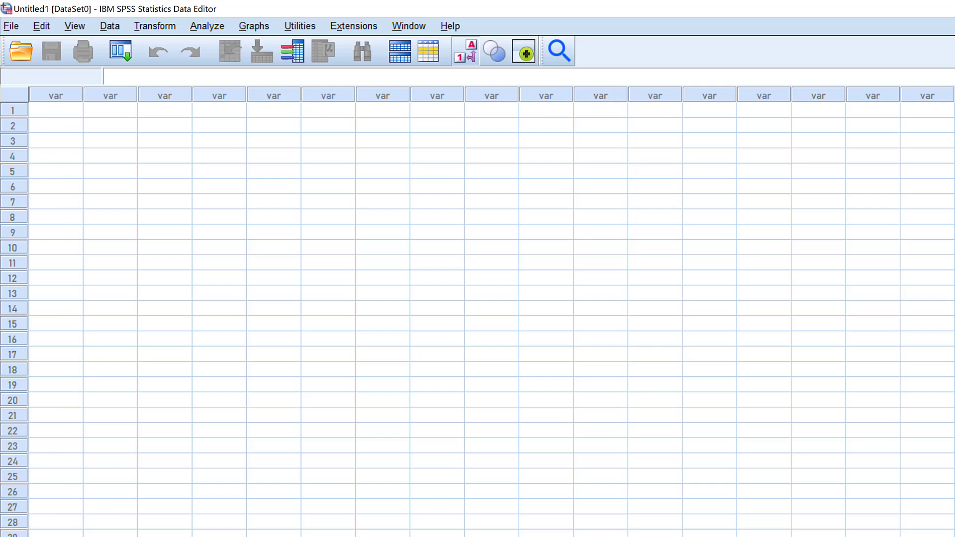
- Name the first variable Gender, keeping Numeric type, width 8 and 2 decimals
key("ctrl+t")
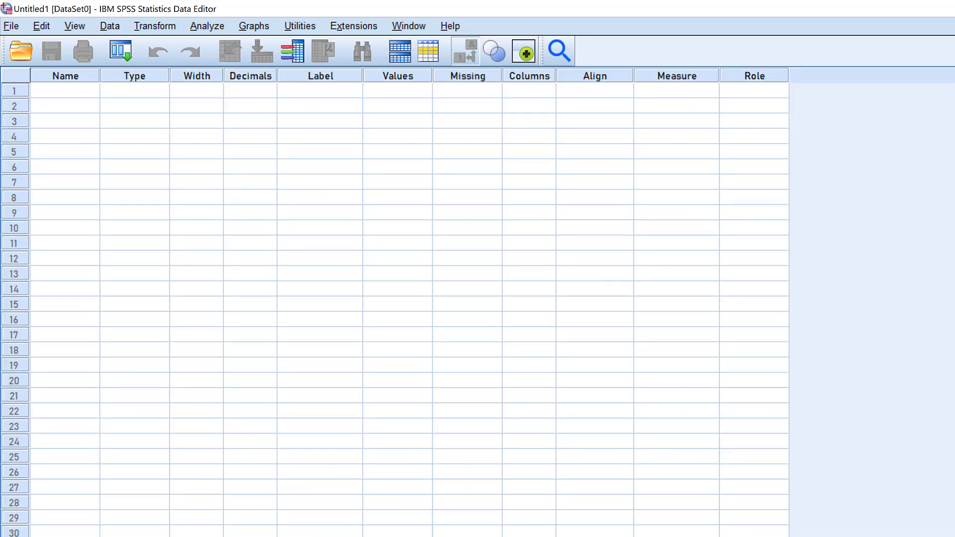
left_click(60, 93)
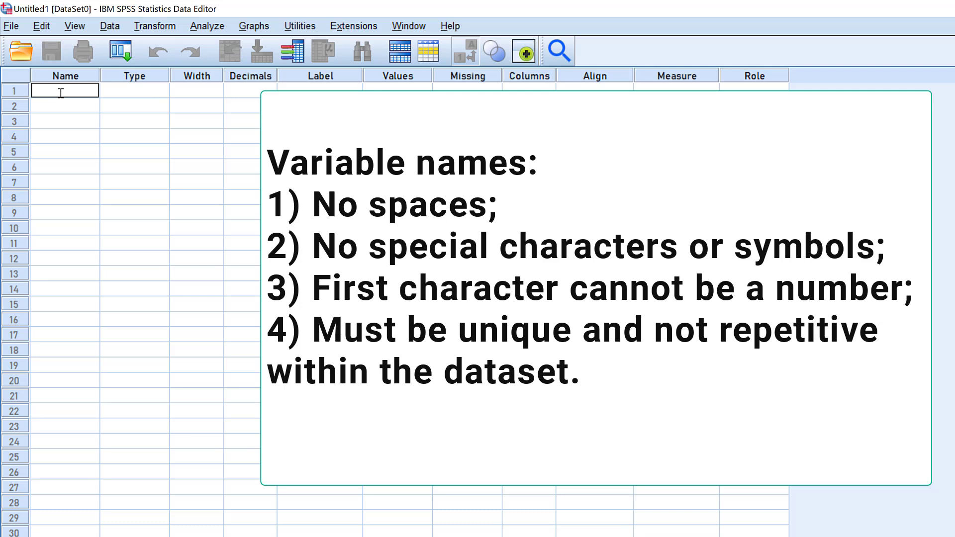
type("Gender")
left_click(148, 76)
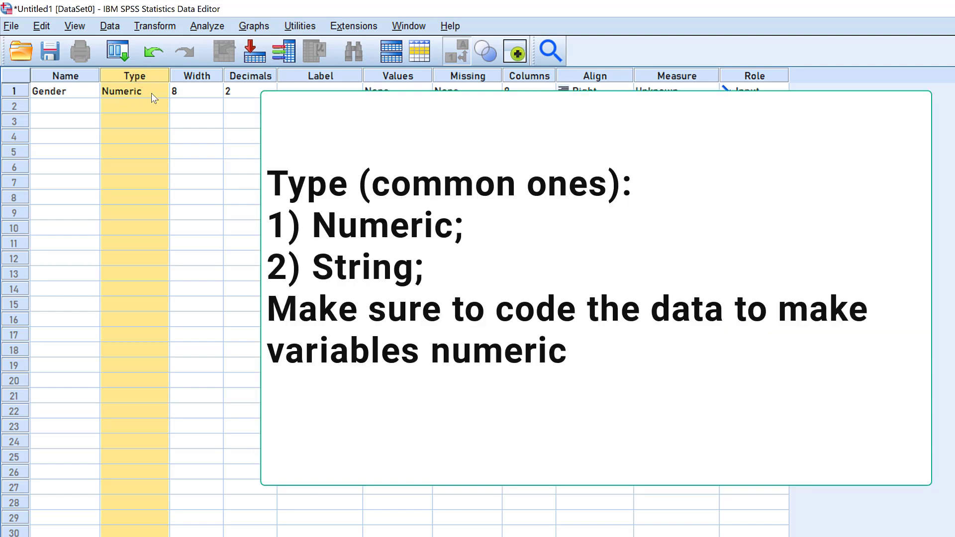
left_click(166, 96)
left_click(164, 92)
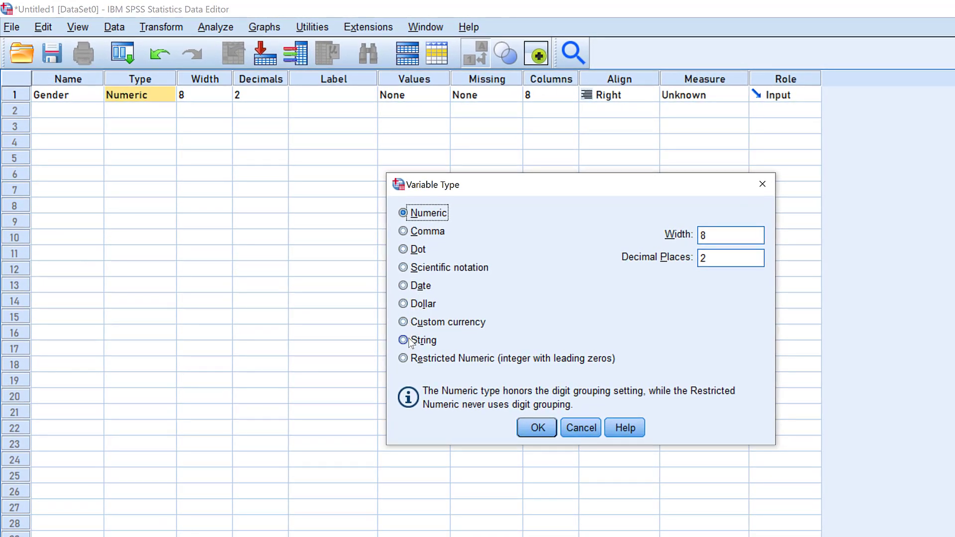
left_click(388, 328)
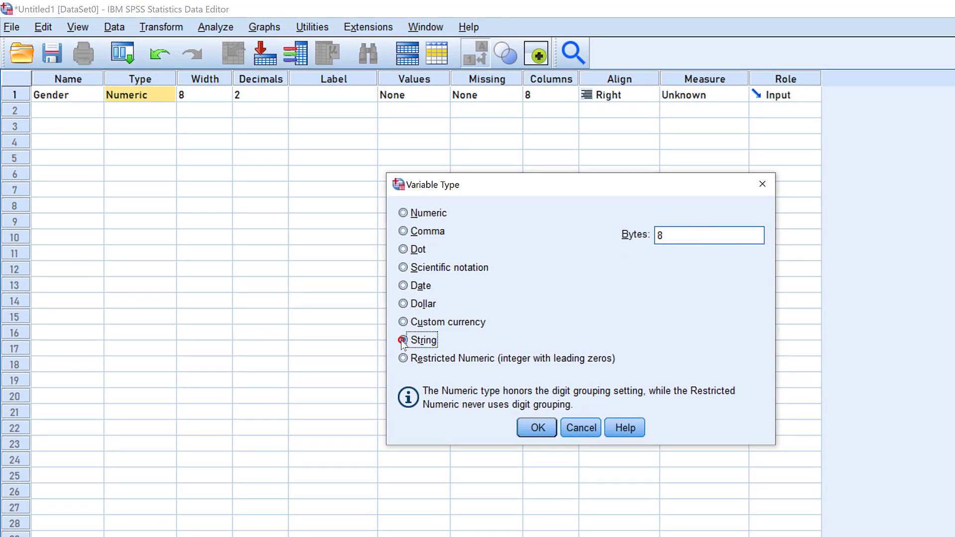
left_click(404, 213)
left_click(538, 429)
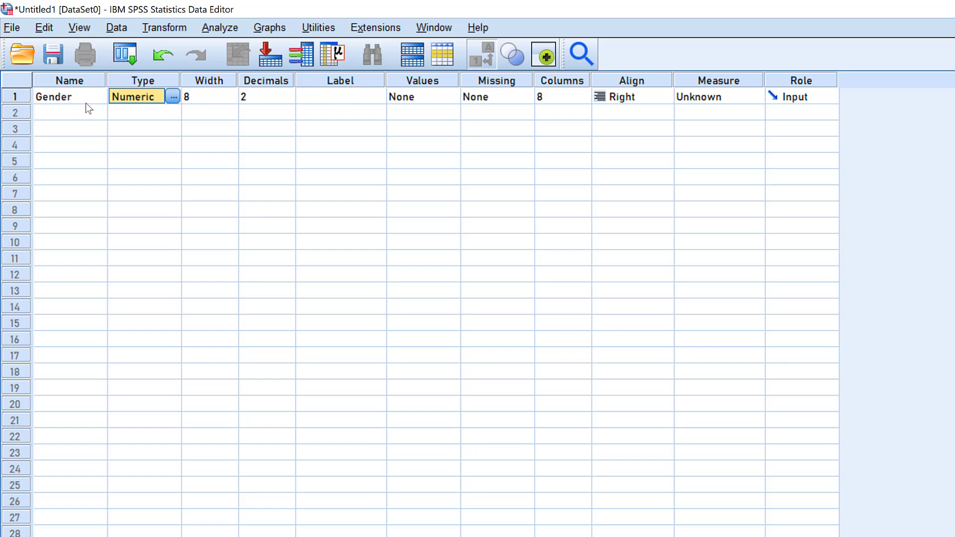
- Enter 'What is your gender?' as the Gender variable's label
left_click(315, 94)
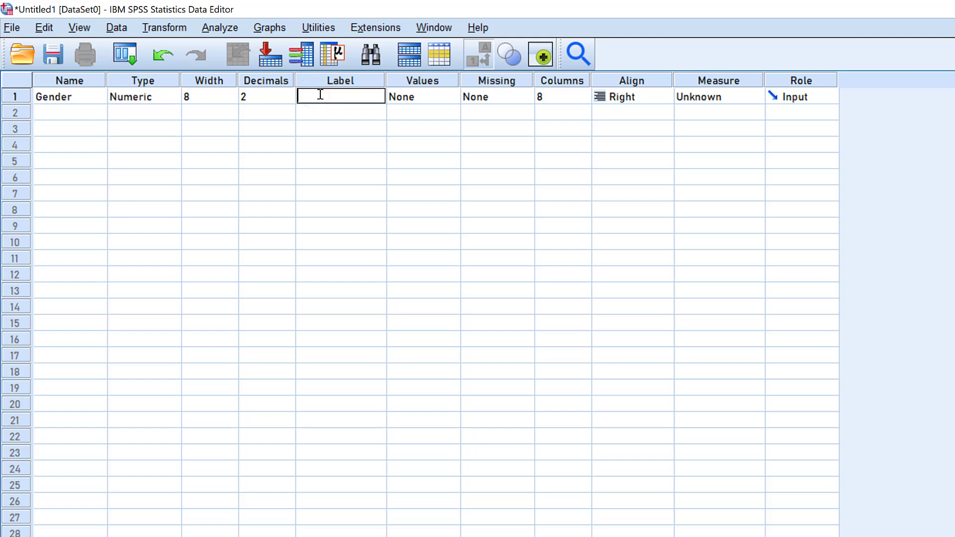
type("What is your gender")
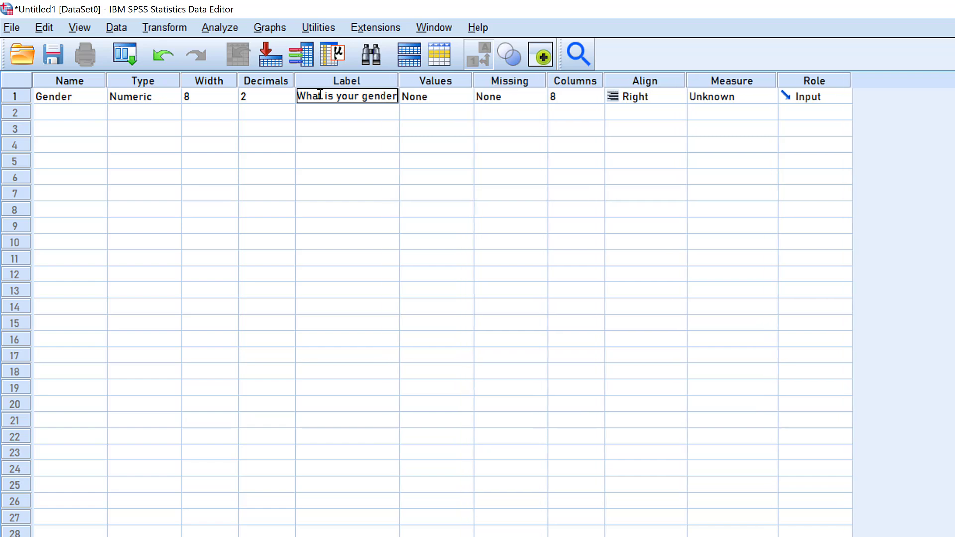
type("?")
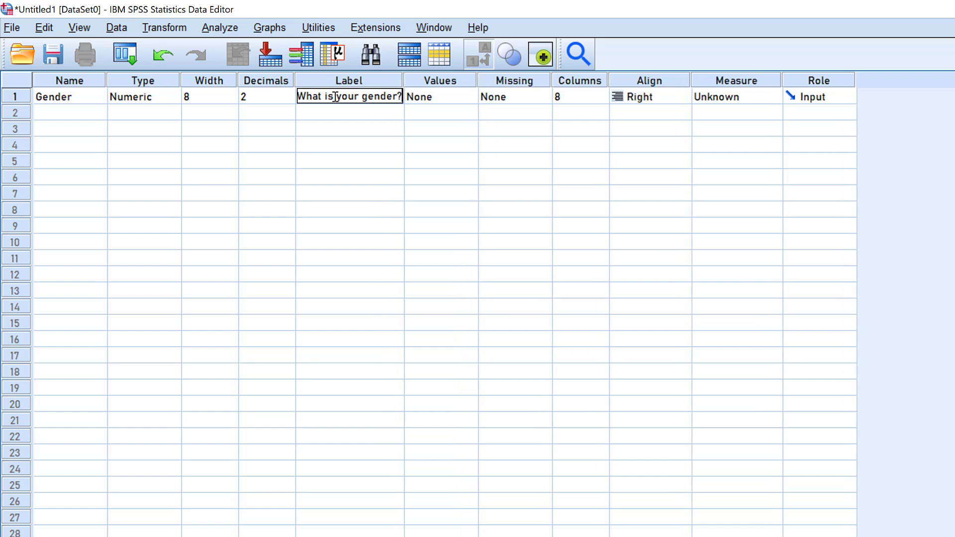
- In Gender's Value Labels dialog, add value 1 labelled Male
left_click(470, 98)
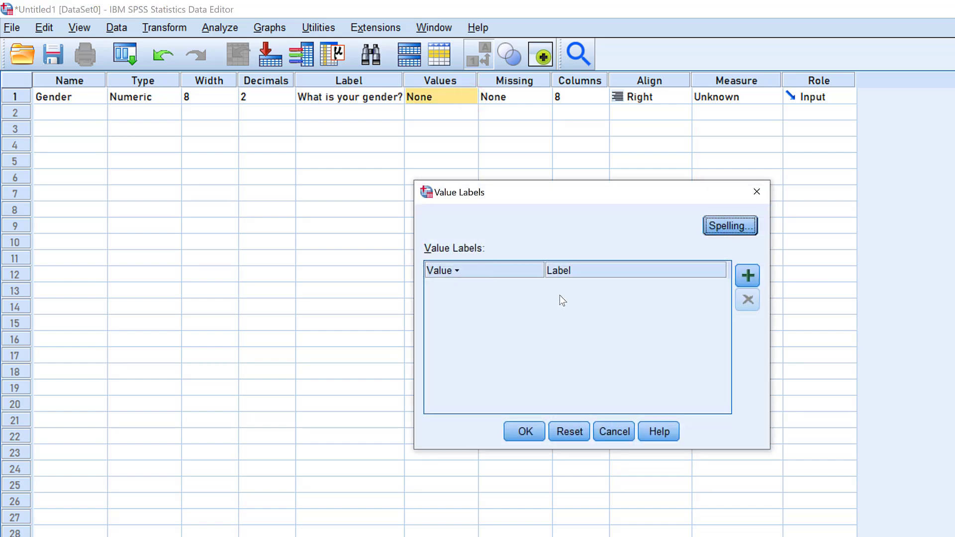
left_click(746, 276)
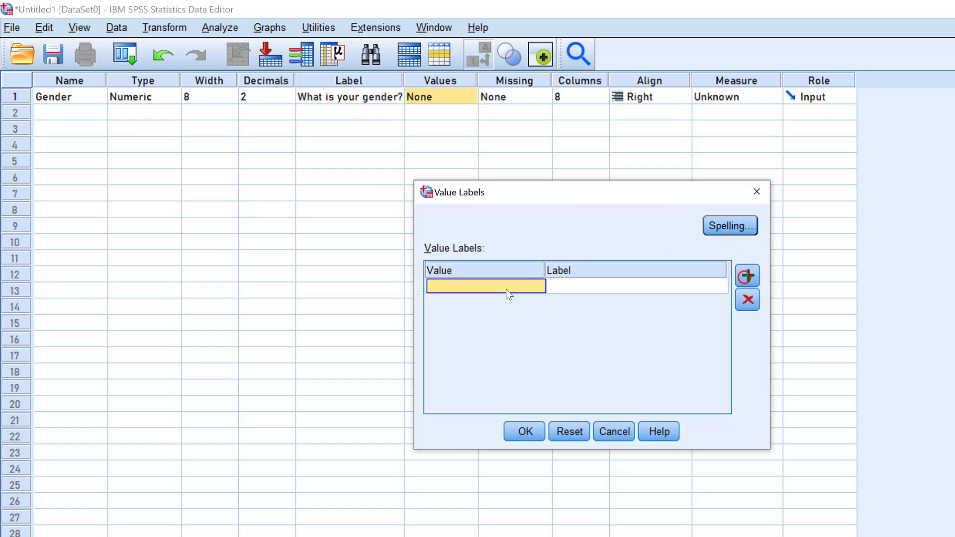
left_click(470, 286)
left_click(488, 285)
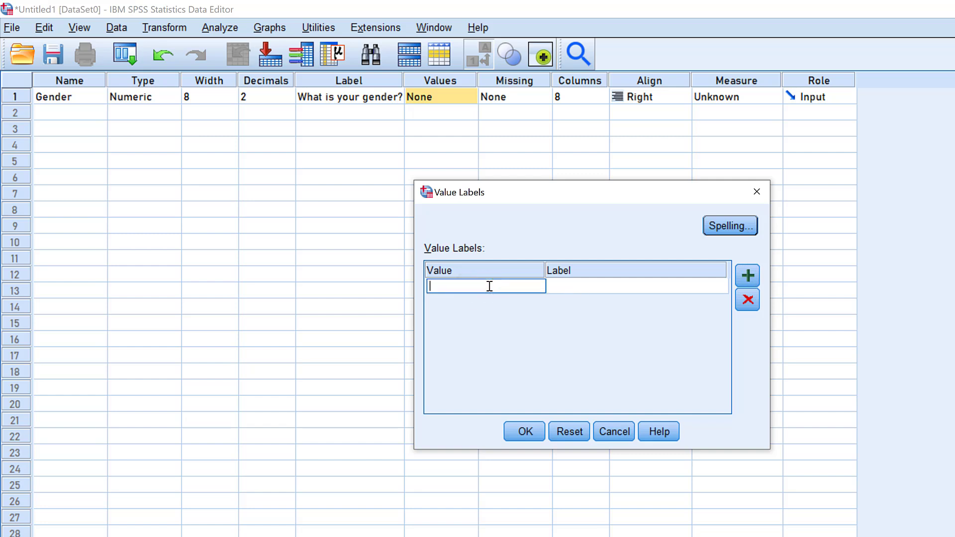
type("1")
left_click(567, 287)
type("Male")
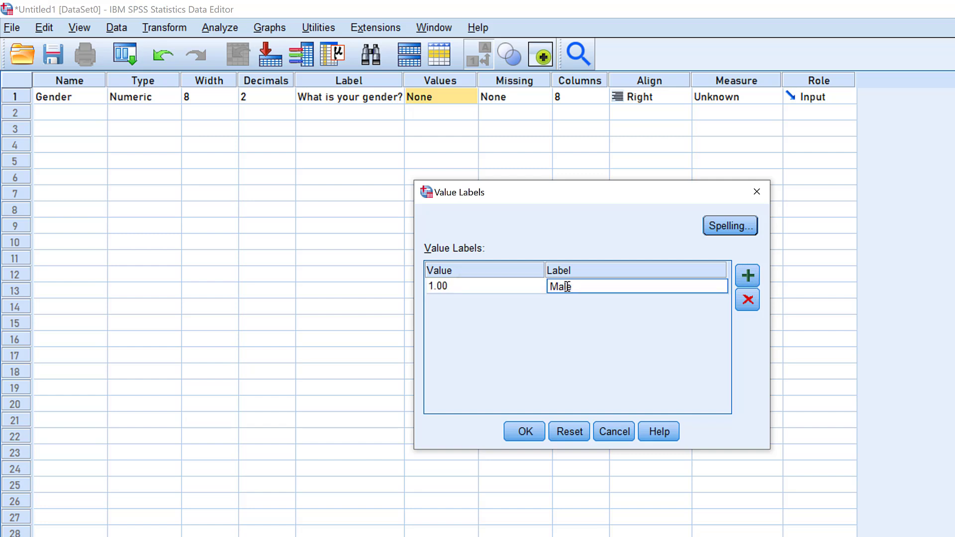
- Add value 2 labelled Female and apply both value labels
left_click(756, 271)
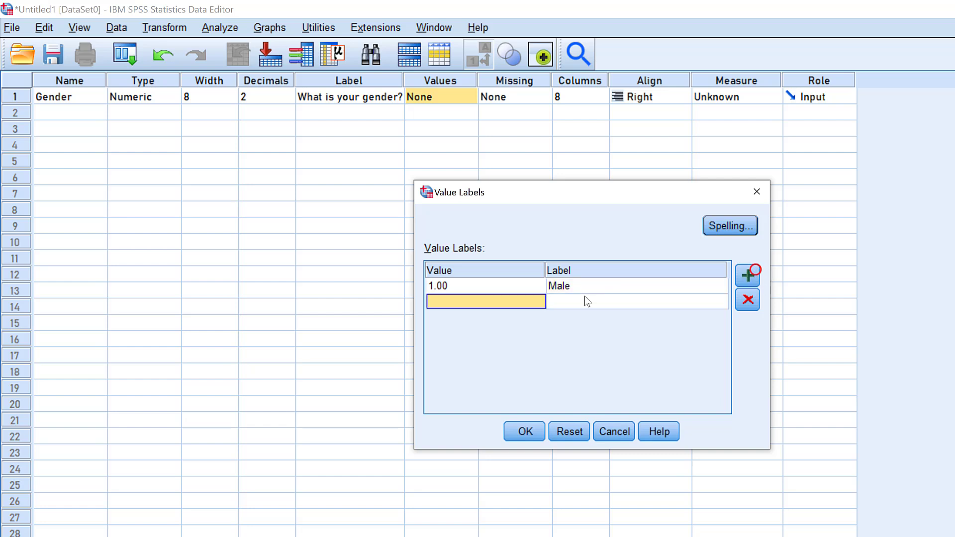
left_click(454, 303)
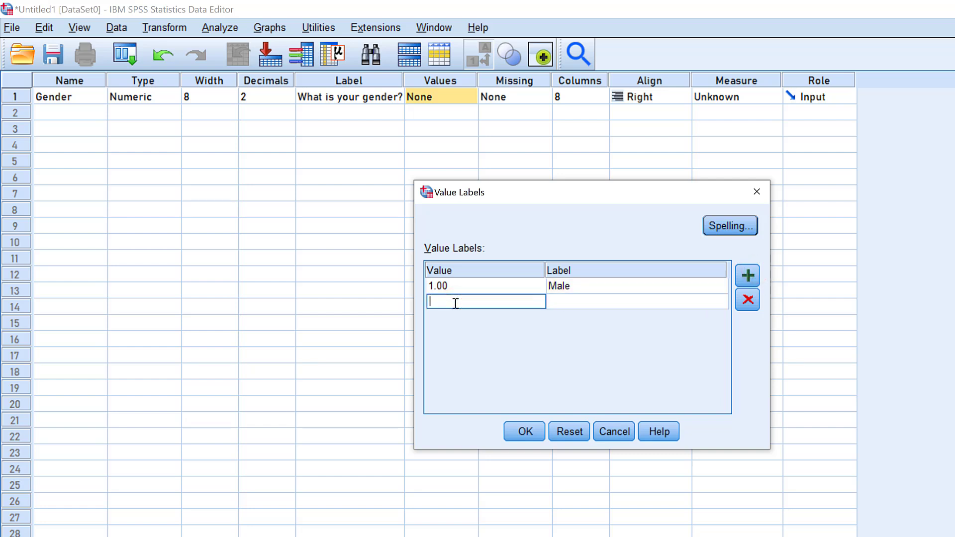
type("2")
left_click(594, 299)
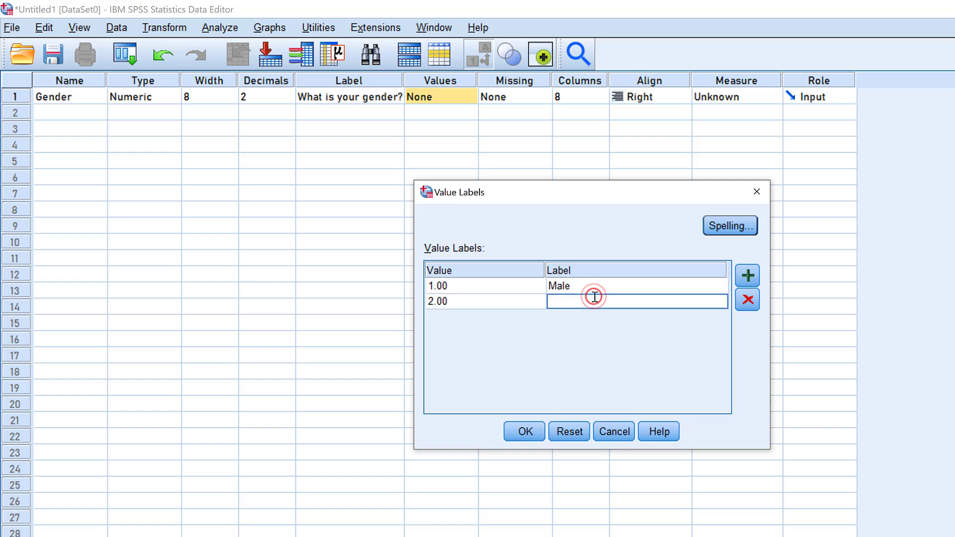
type("Female")
left_click(523, 437)
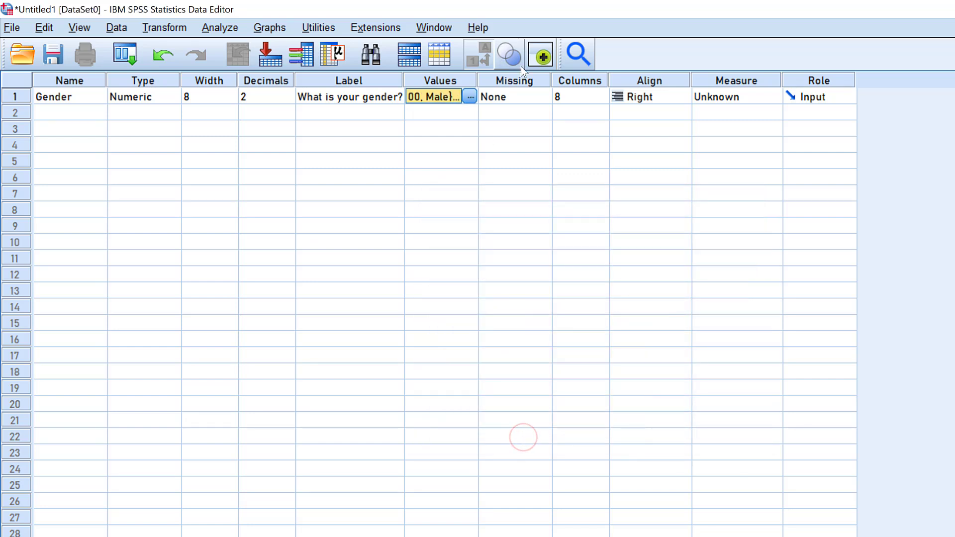
double_click(551, 98)
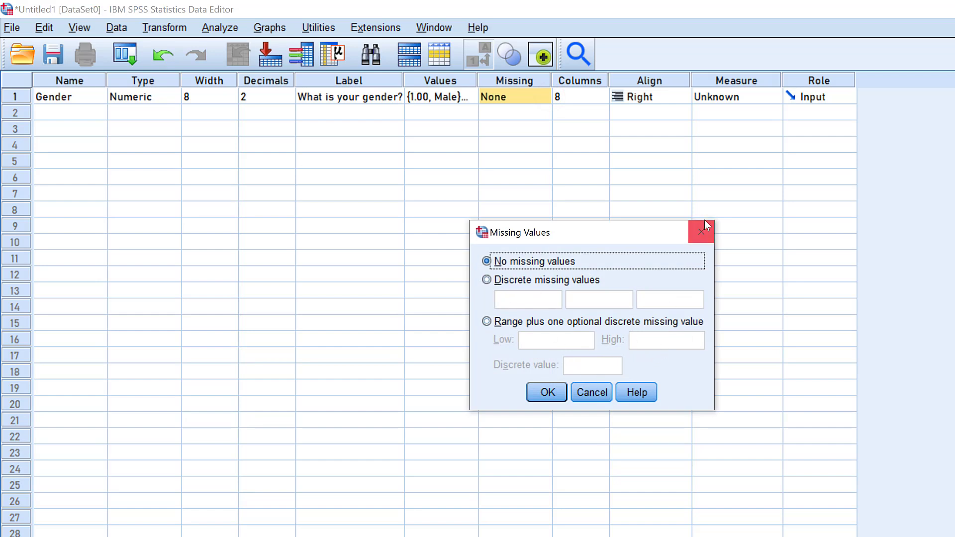
left_click(543, 396)
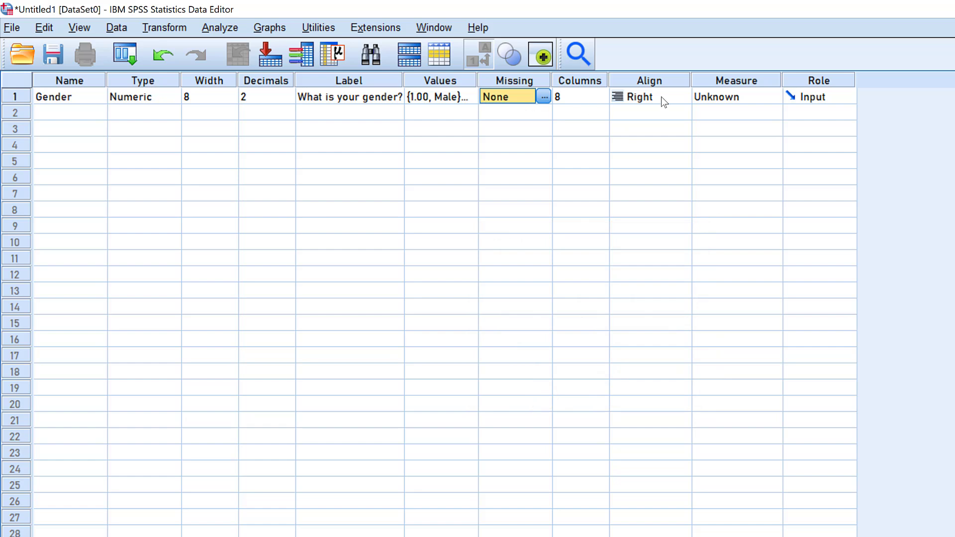
left_click(580, 96)
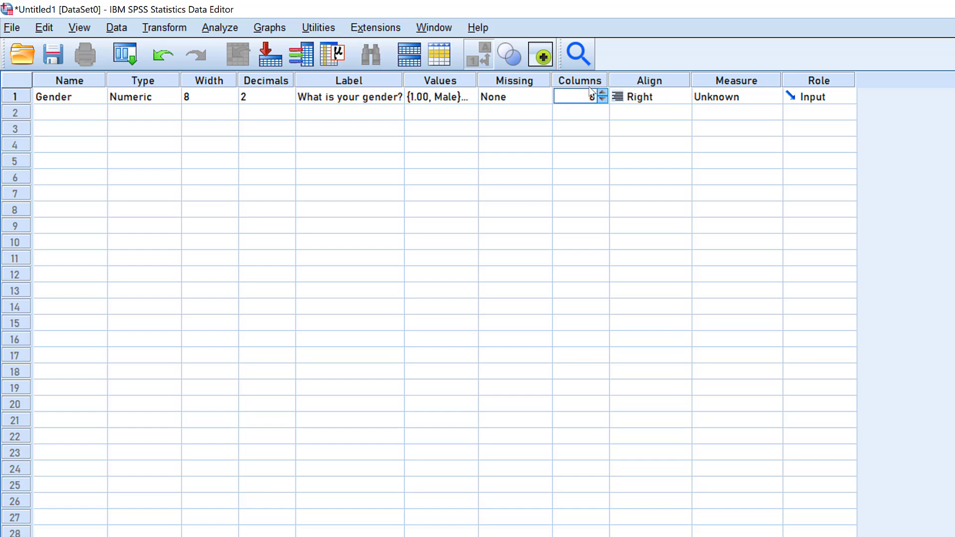
- Drop down Gender's Align cell to list Left, Right and Center
left_click(661, 93)
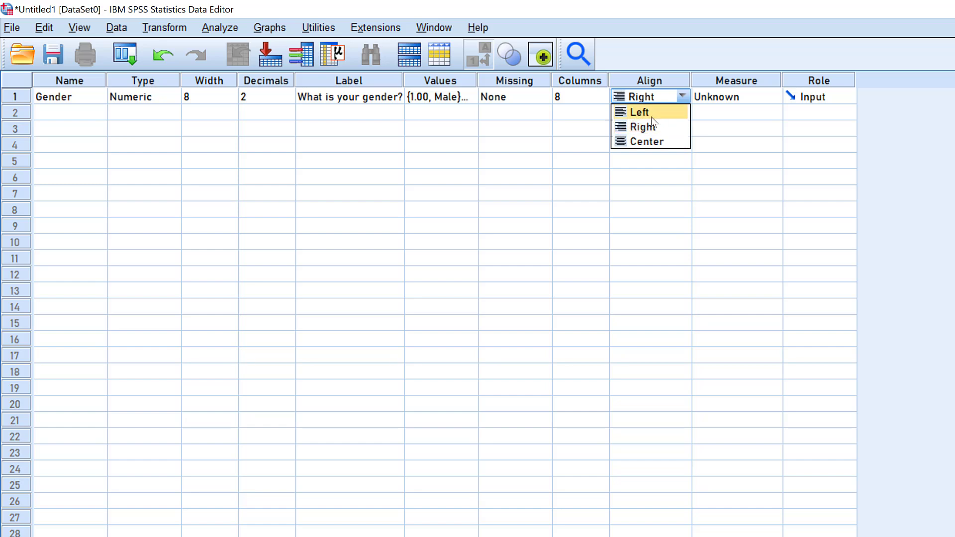
- Leave Gender at Right alignment and Scale measure, bringing up its Role options
left_click(769, 94)
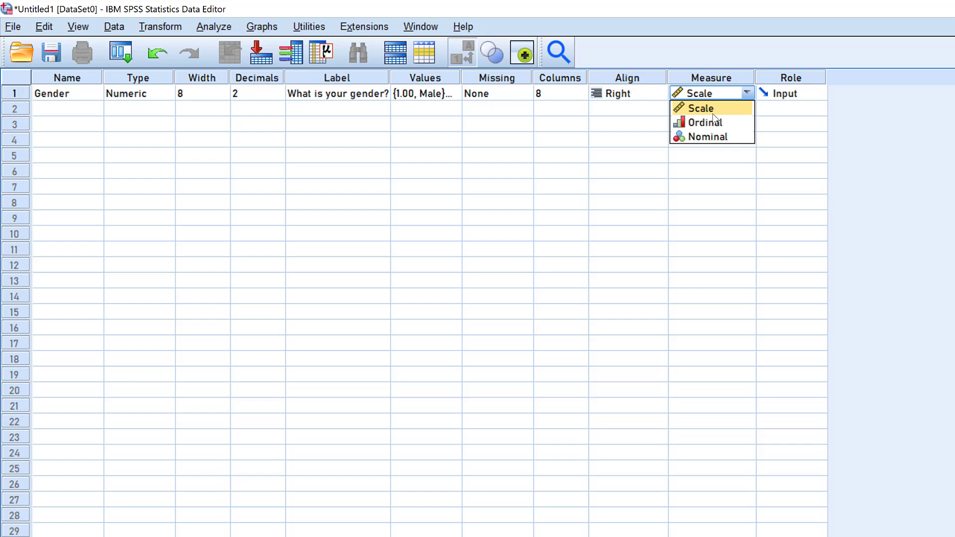
left_click(805, 93)
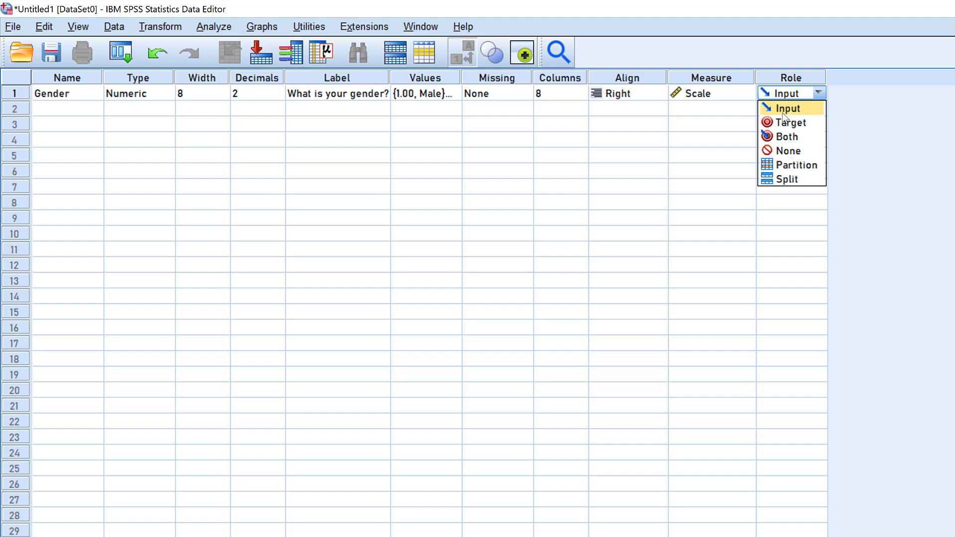
- Keep Gender's role as Input and review its type, label, value labels and measure
left_click(60, 96)
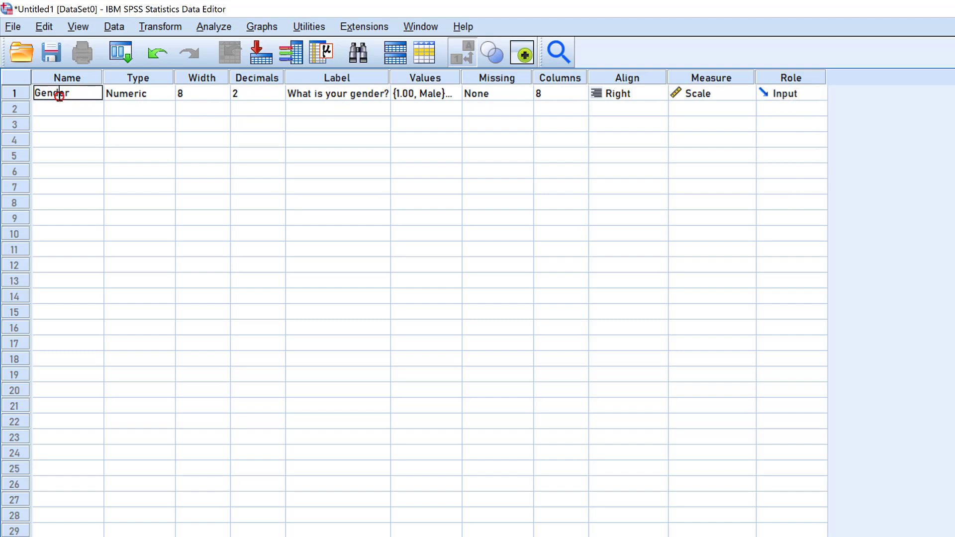
key("Tab")
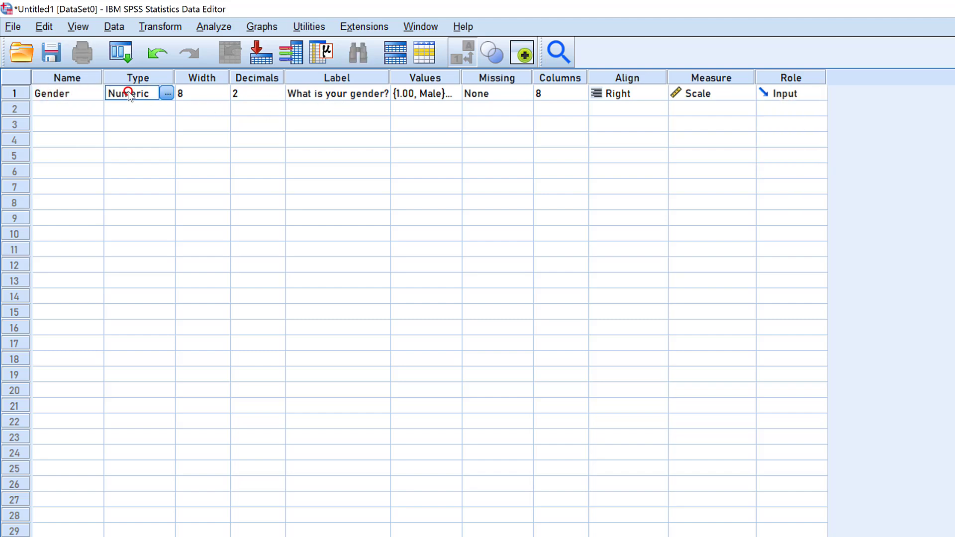
left_click(355, 94)
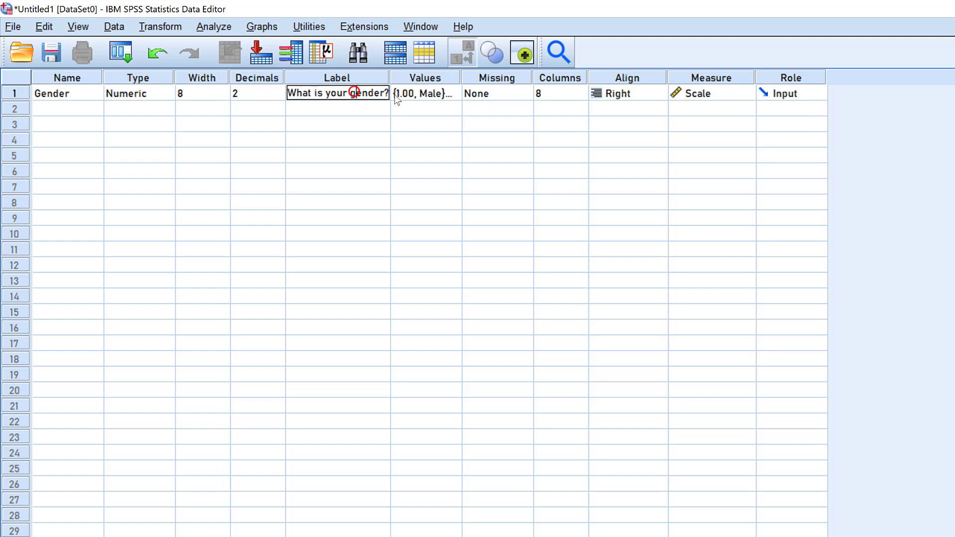
left_click(423, 94)
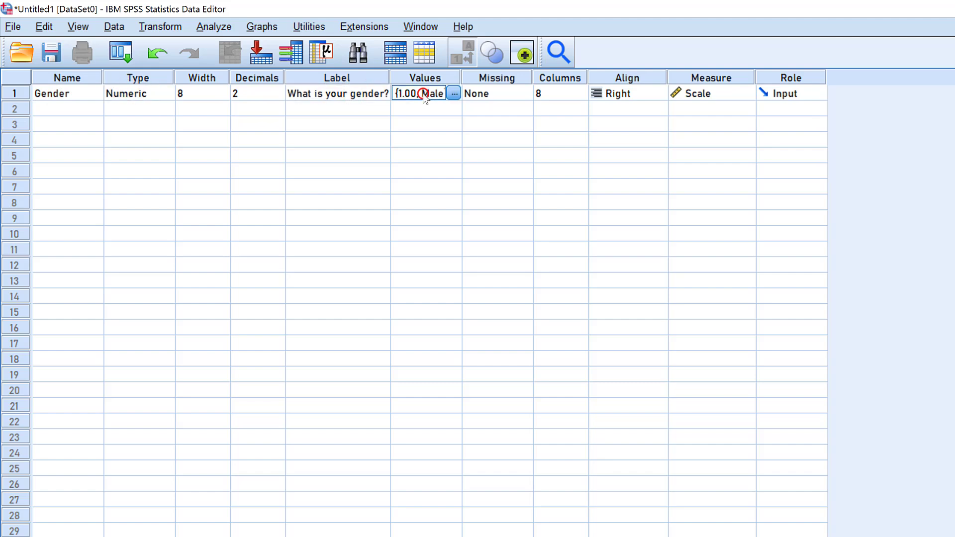
left_click(715, 93)
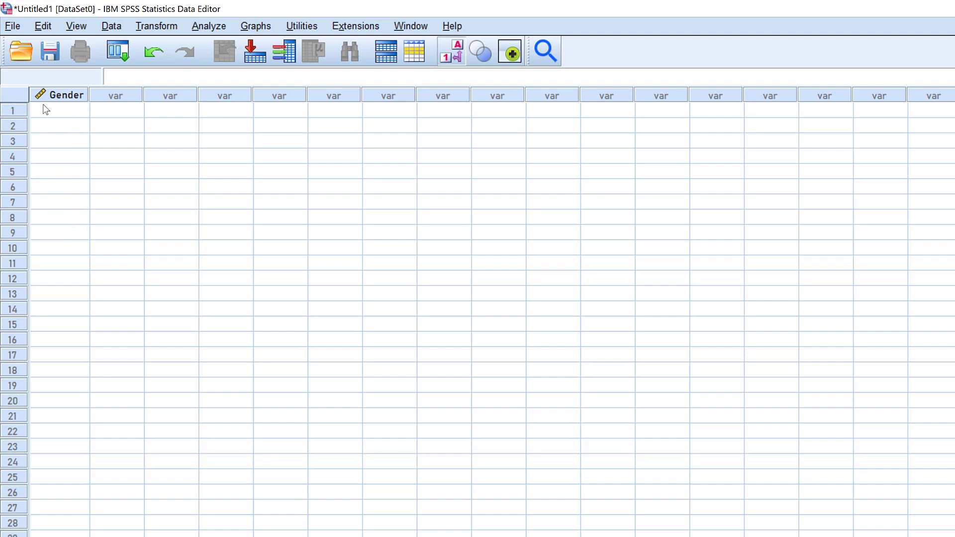
- Enter 1 (Male) for the first case, toggling Value Labels off and back on
left_click(50, 111)
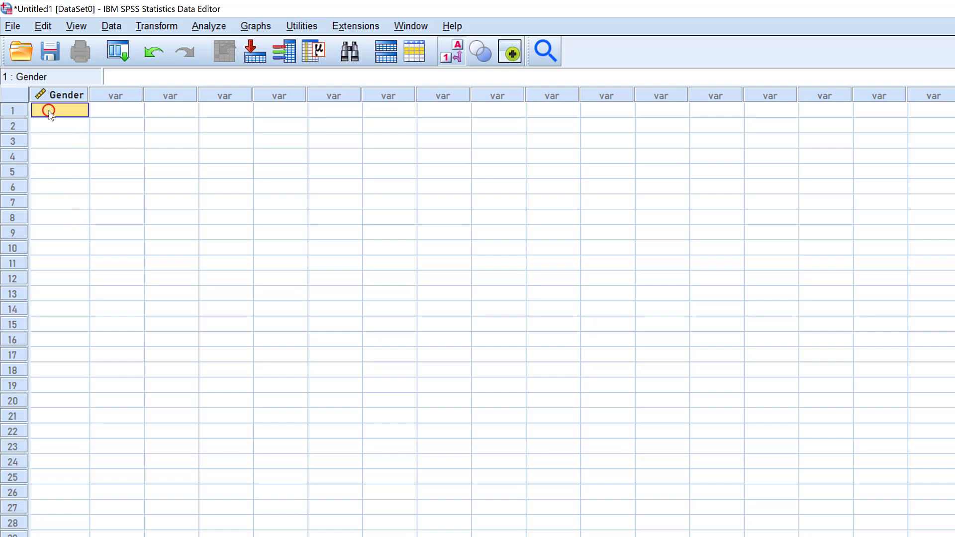
left_click(50, 110)
type("1")
left_click(68, 140)
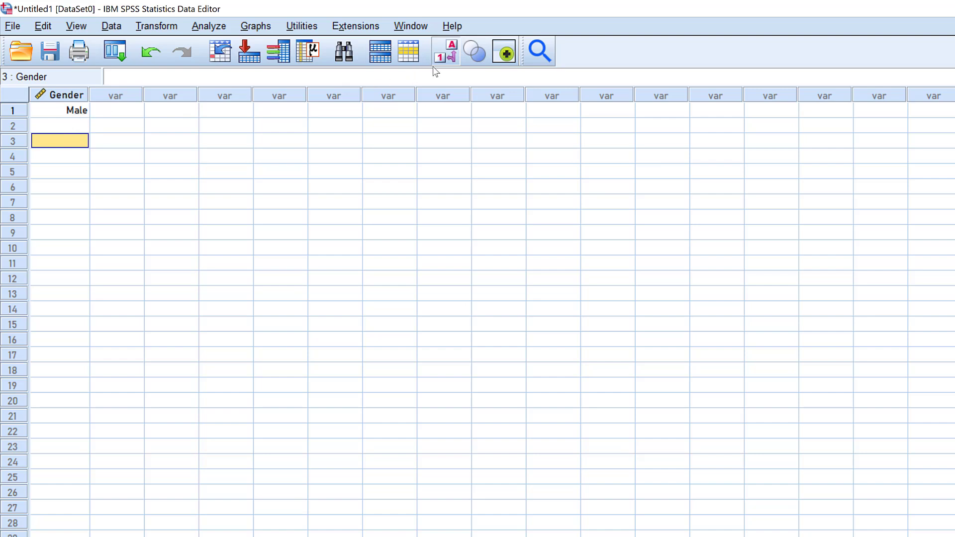
left_click(452, 53)
left_click(451, 52)
- Enter 2 (Female) and 1 (Male) for the next cases, then return to Variable View
left_click(67, 126)
left_click(67, 125)
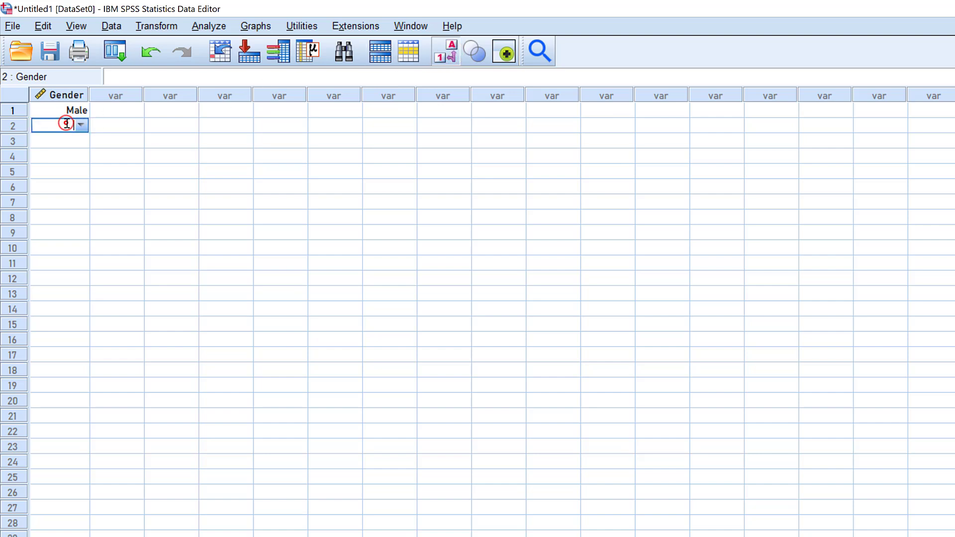
type("2")
left_click(70, 137)
left_click(69, 136)
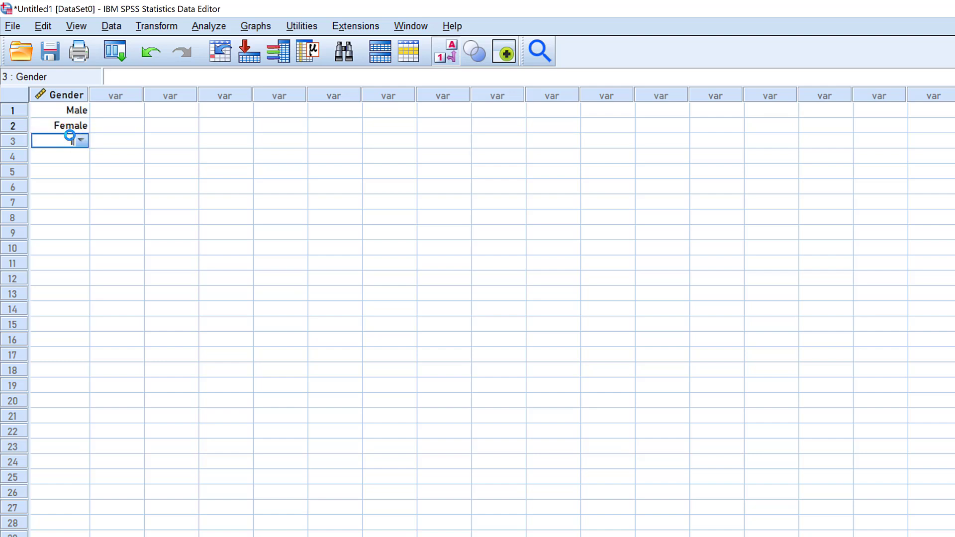
type("1")
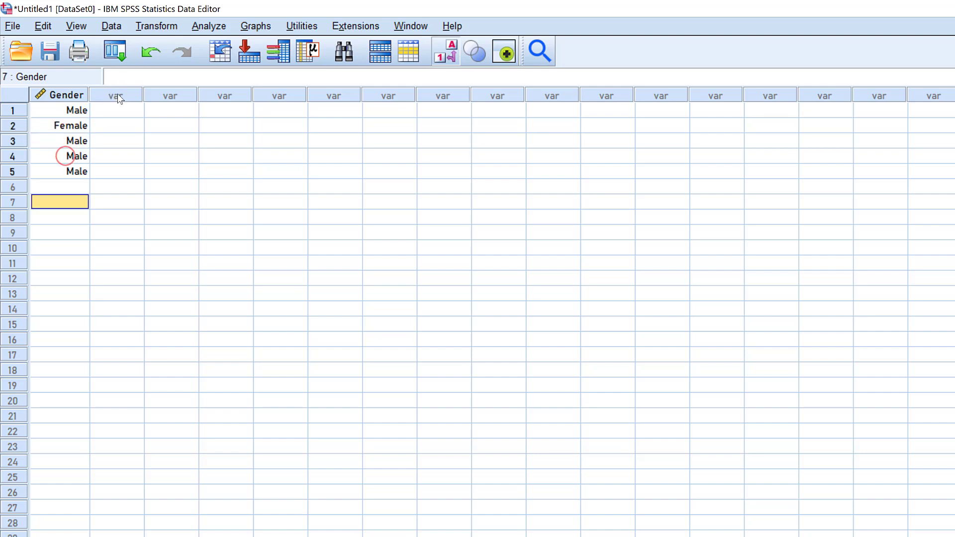
double_click(118, 94)
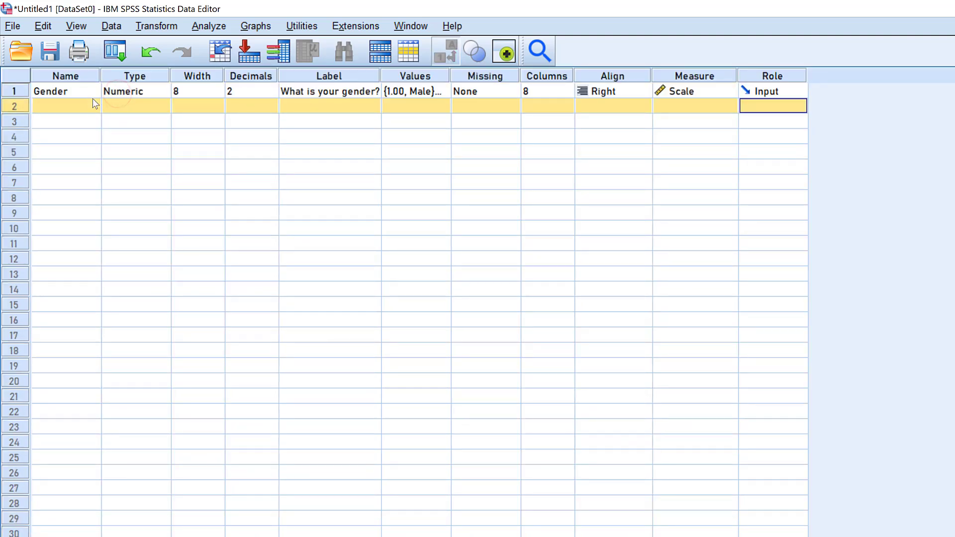
- Add variable Age with label 'Age' at Scale, and set Gender's measure to Nominal
left_click(49, 104)
type("Age")
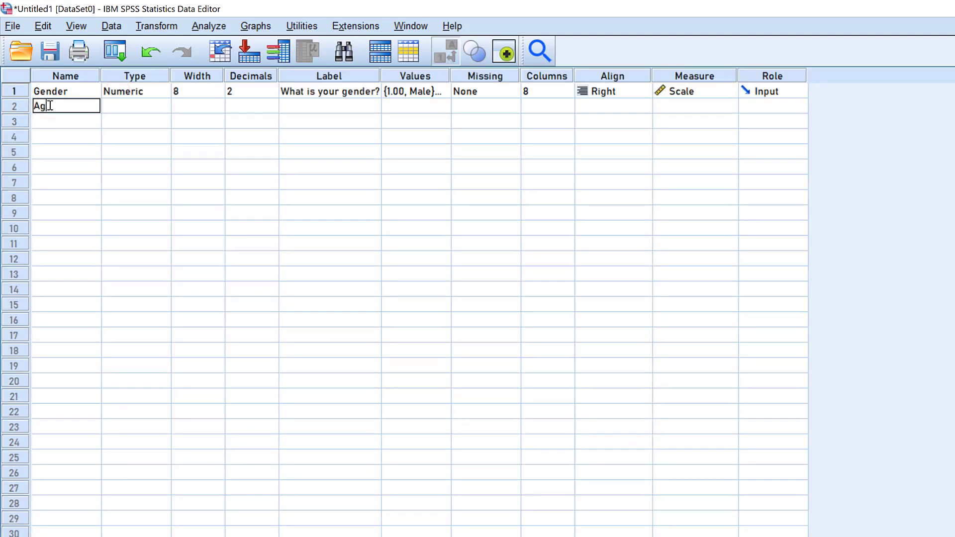
left_click(75, 152)
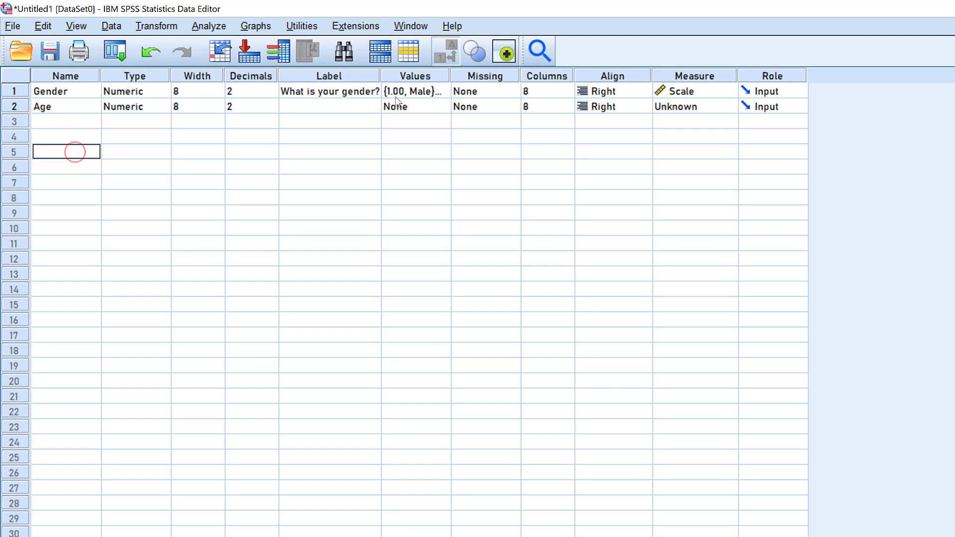
left_click(305, 104)
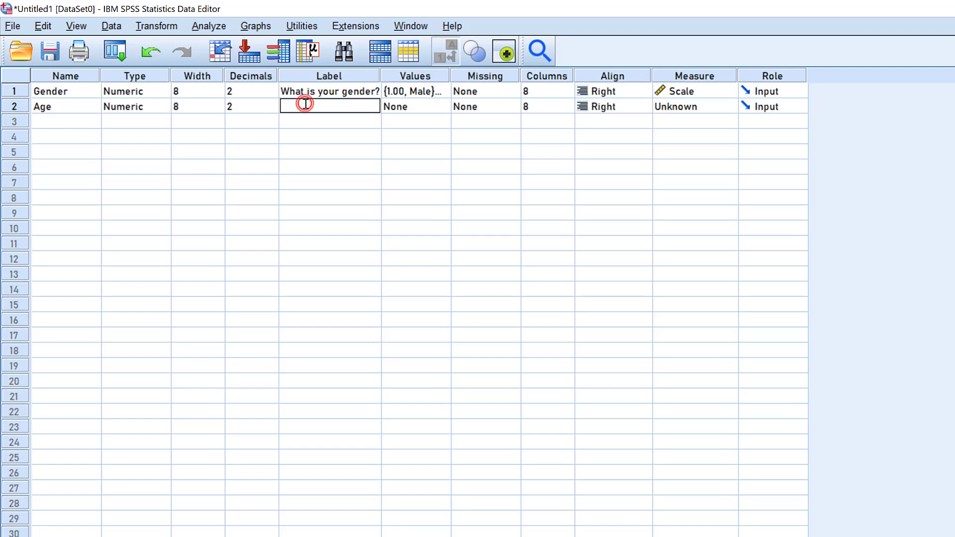
type("Age")
left_click(715, 107)
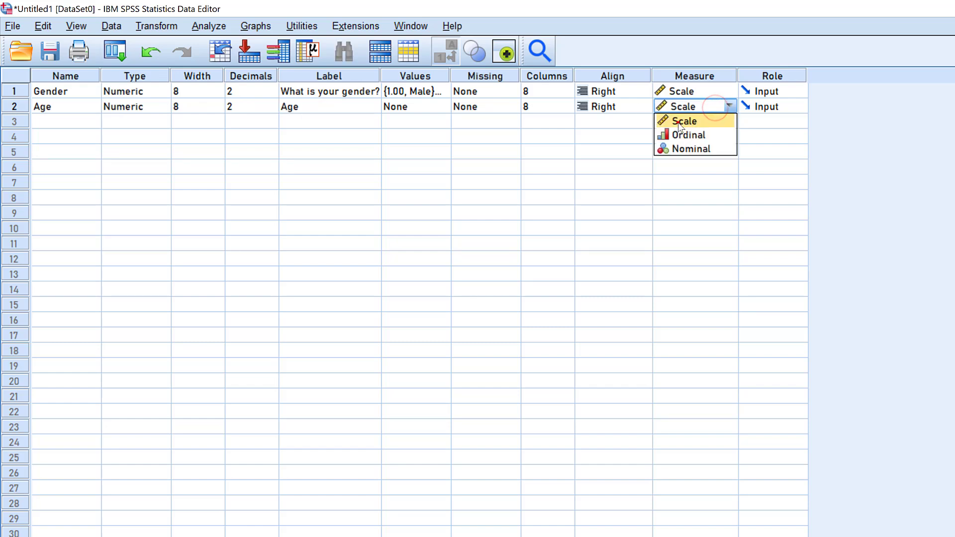
left_click(679, 121)
left_click(731, 90)
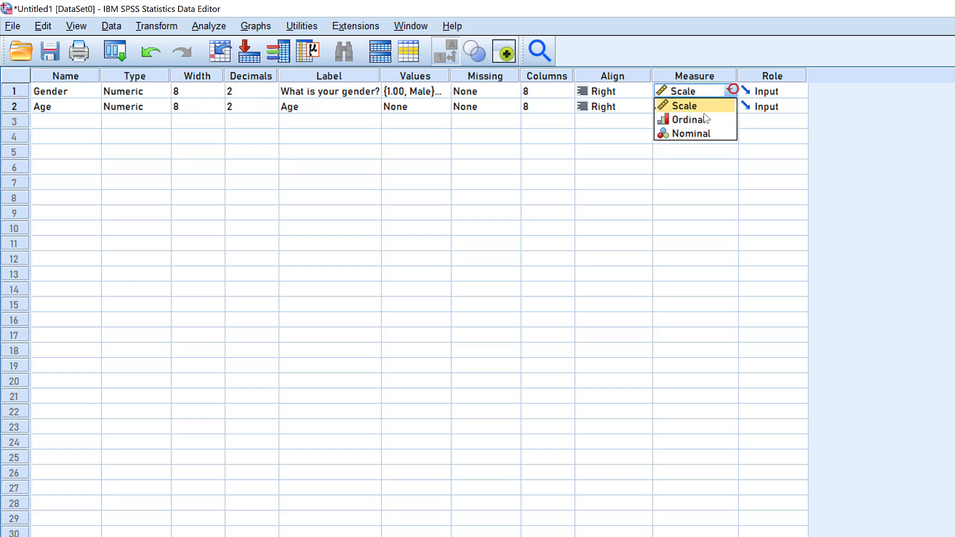
left_click(681, 133)
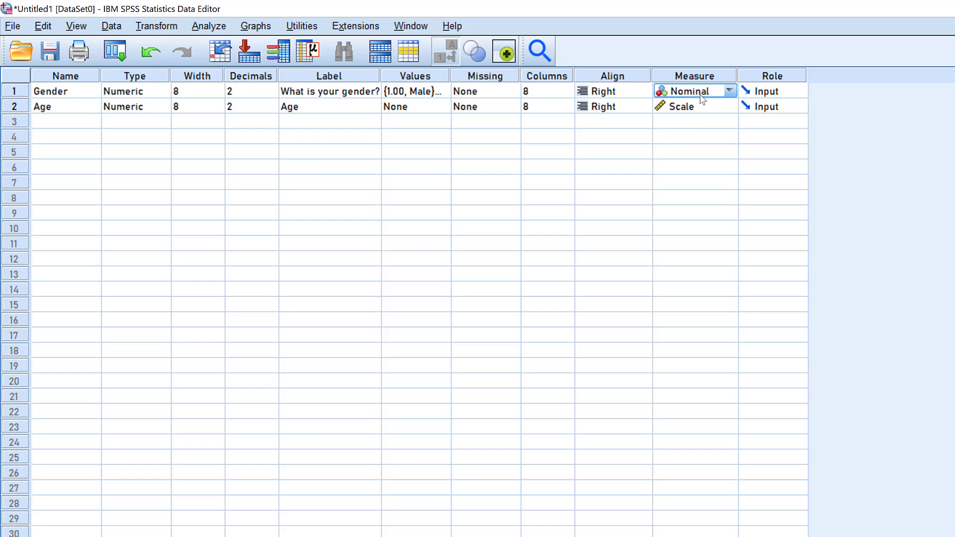
- In Data View, enter ages 19, 20, 23, 28 and 30 for cases 1–5
double_click(24, 104)
left_click(106, 114)
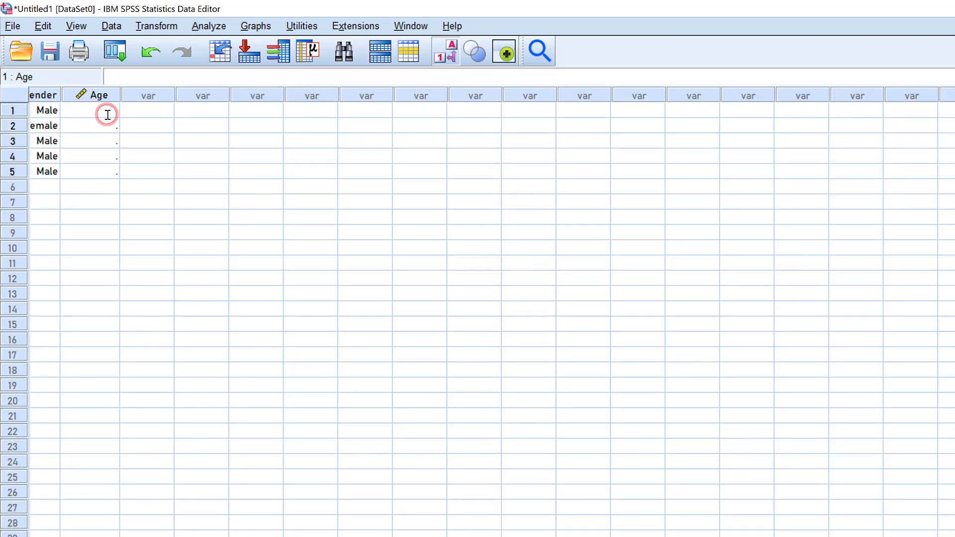
type("19")
left_click(110, 127)
type("20")
left_click(109, 139)
type("23")
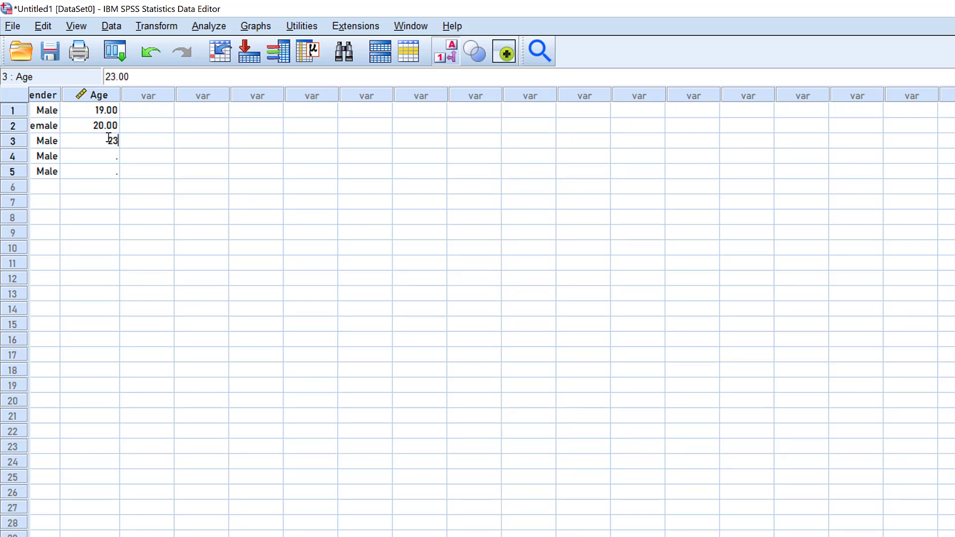
left_click(108, 154)
type("28")
left_click(109, 169)
type("30")
left_click(89, 202)
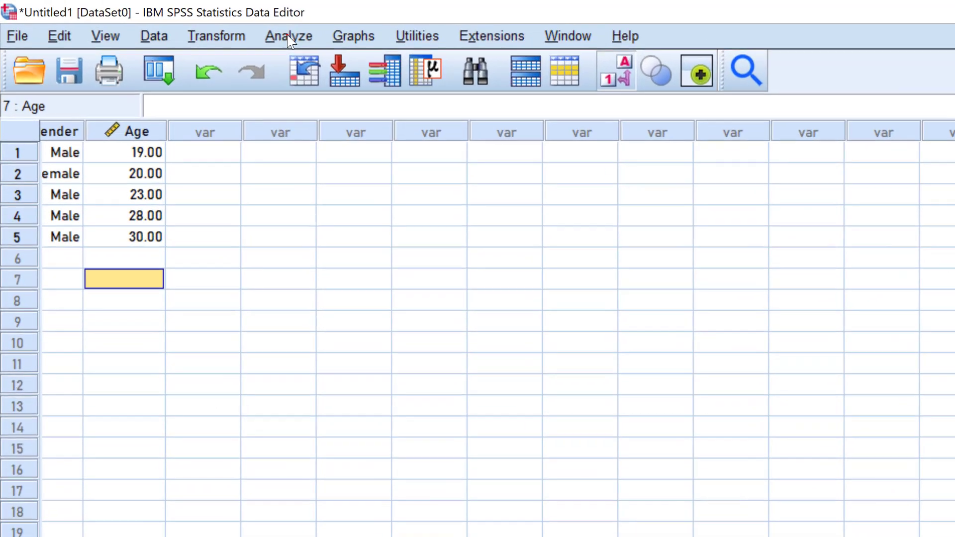
- Add 'What is your gender' to a Frequencies analysis with APA-style tables, leaving Statistics unchanged
left_click(213, 26)
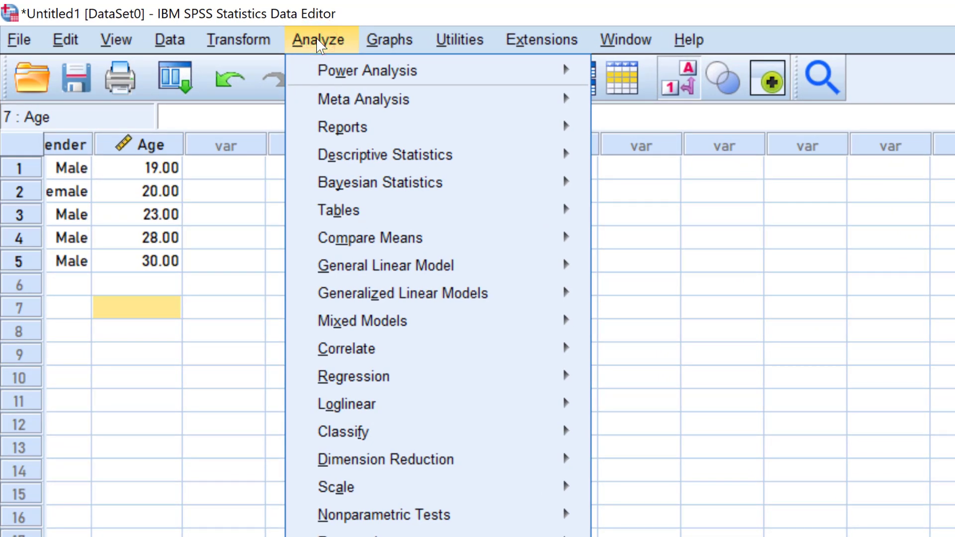
mouse_move(360, 161)
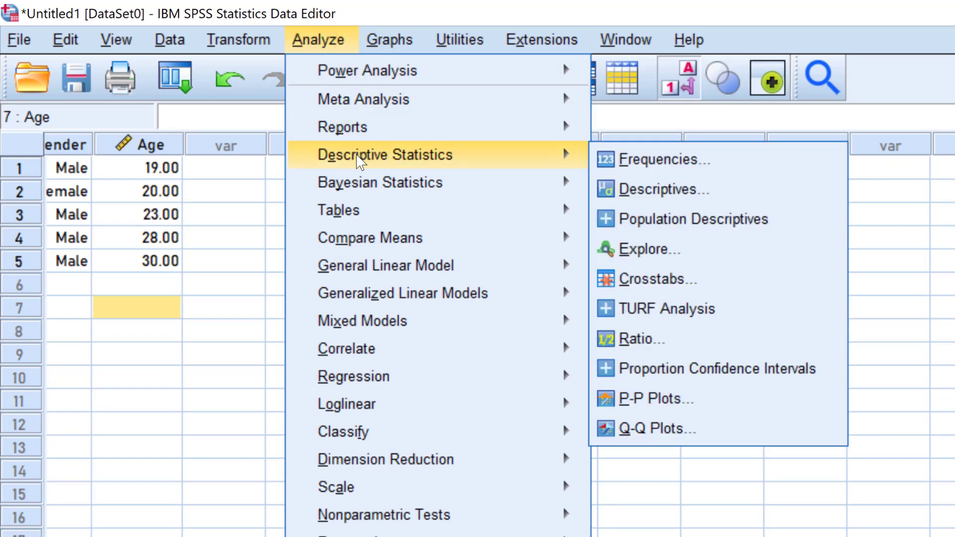
left_click(637, 160)
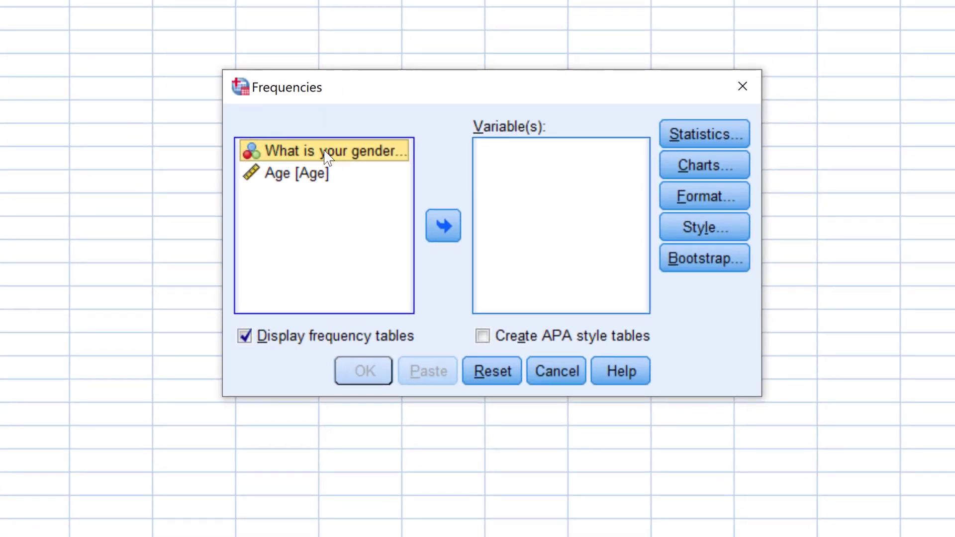
left_click(440, 233)
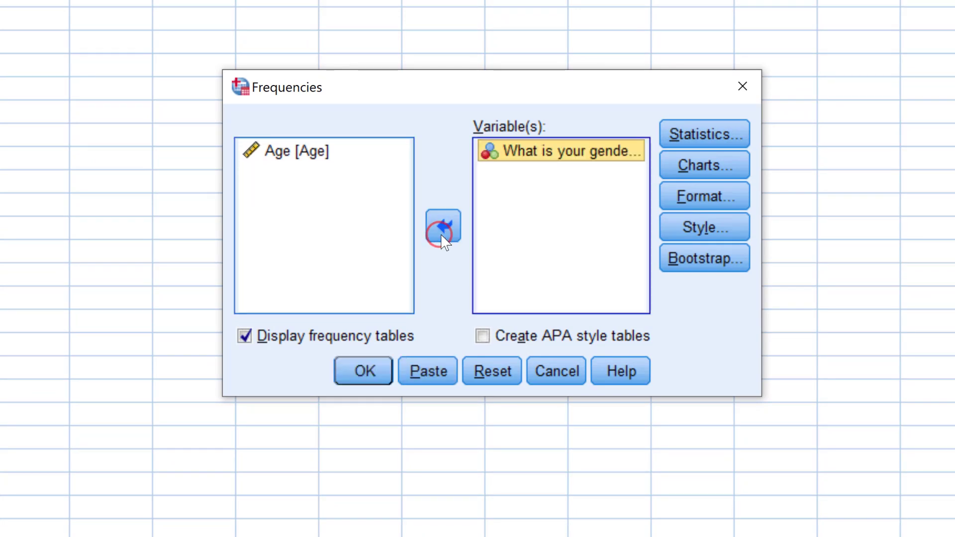
left_click(484, 337)
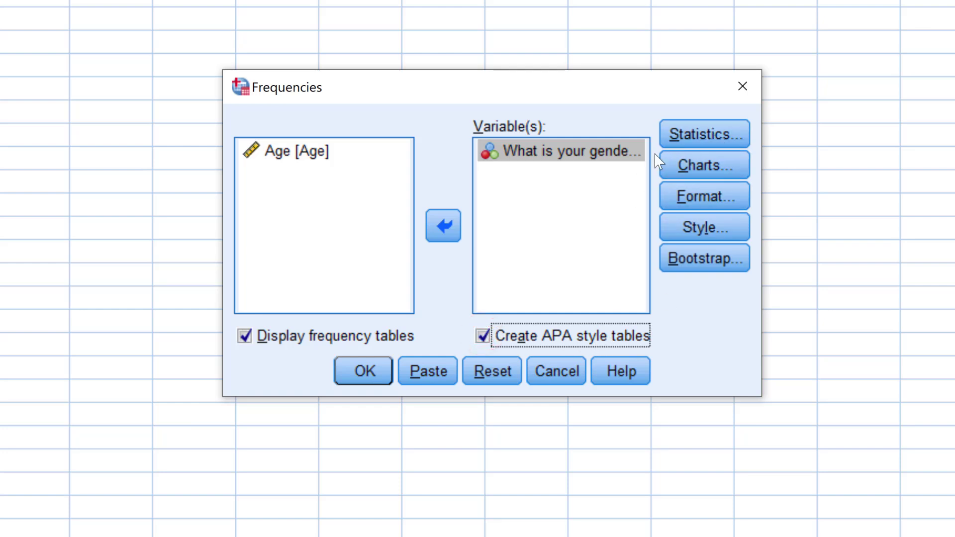
left_click(681, 141)
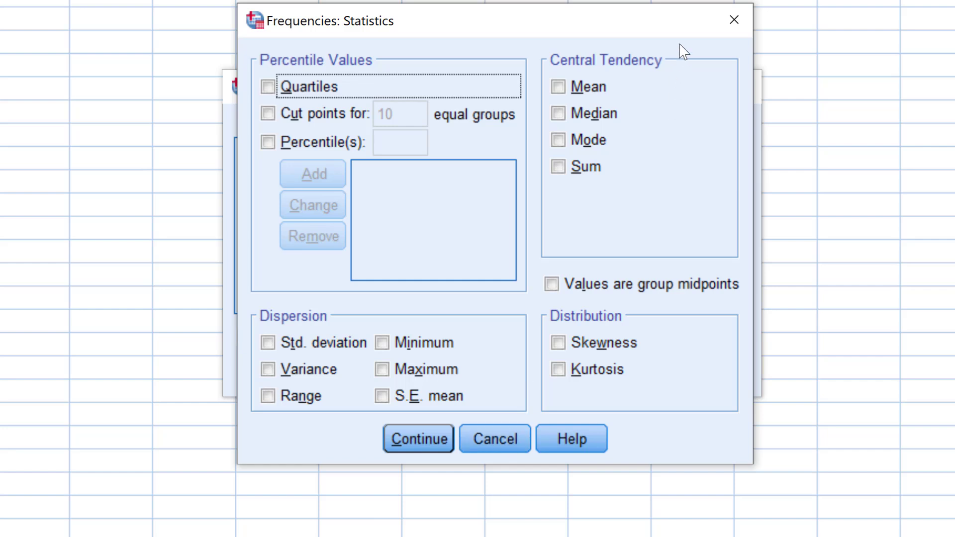
left_click(734, 22)
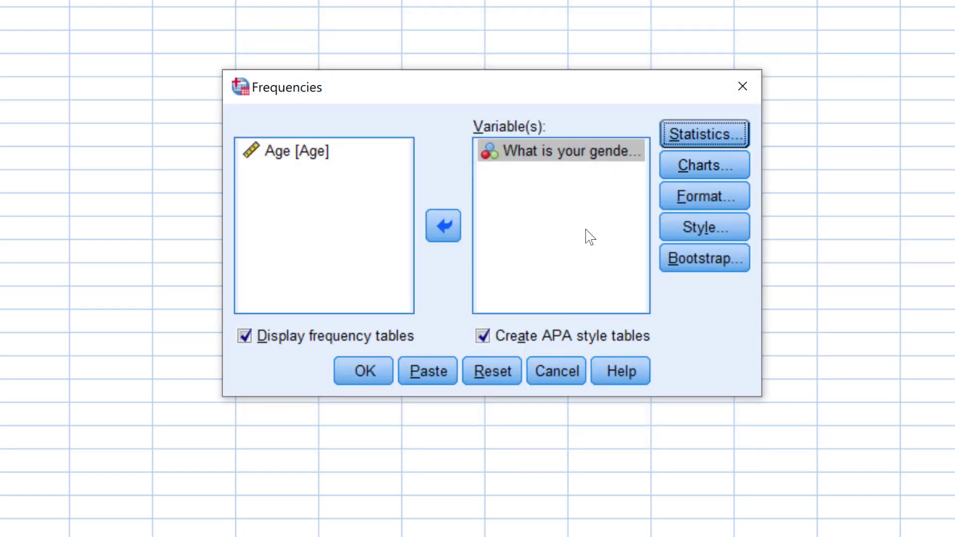
left_click(686, 163)
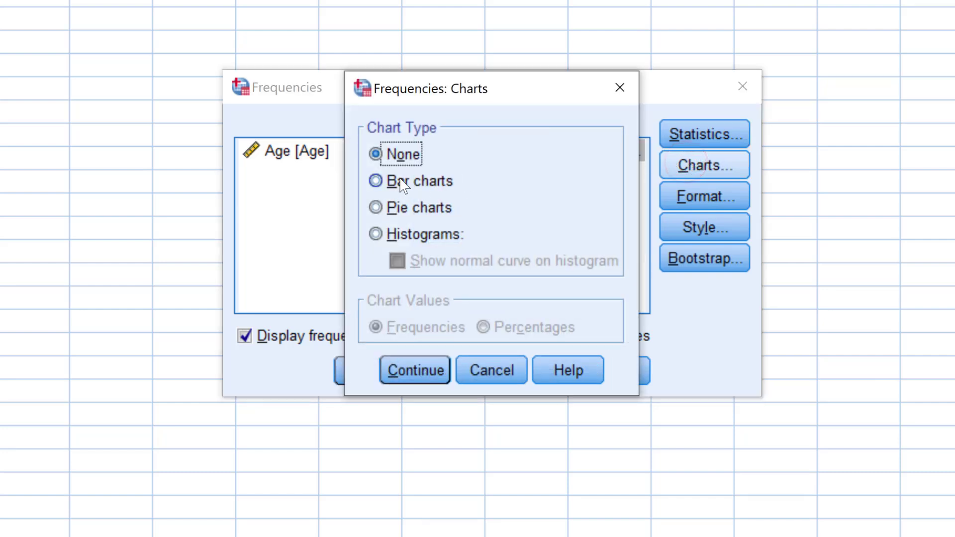
- Choose bar charts and run the gender frequencies, giving Male 4 (80%) and Female 1 (20%)
left_click(376, 180)
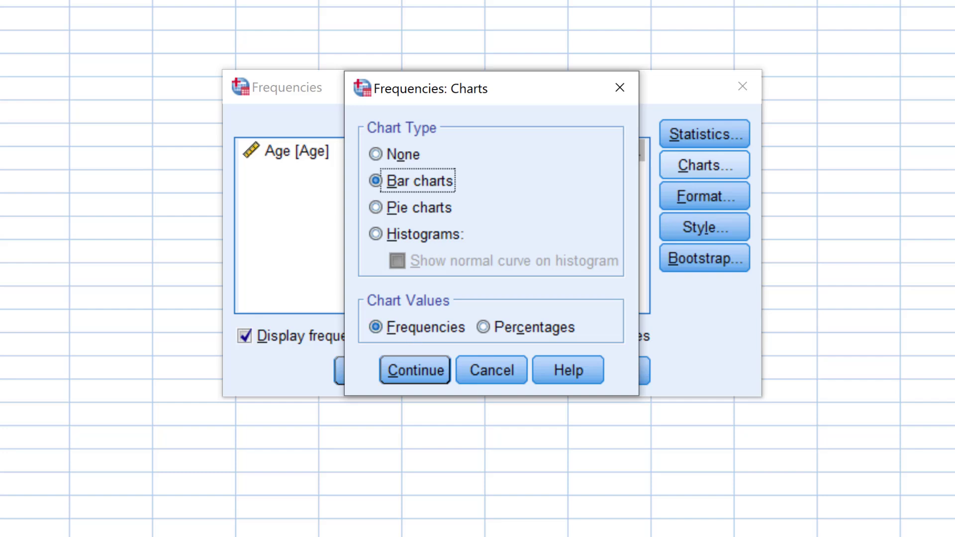
left_click(396, 368)
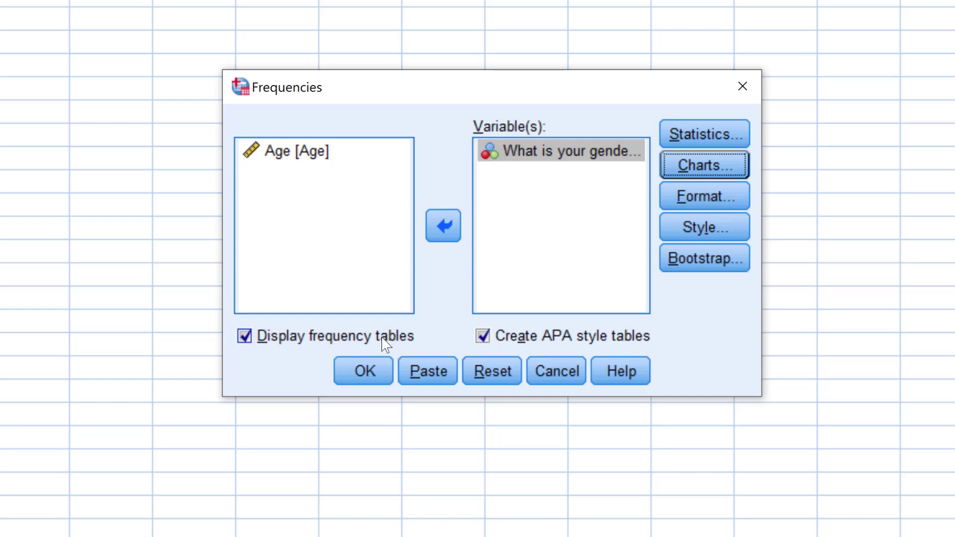
left_click(364, 372)
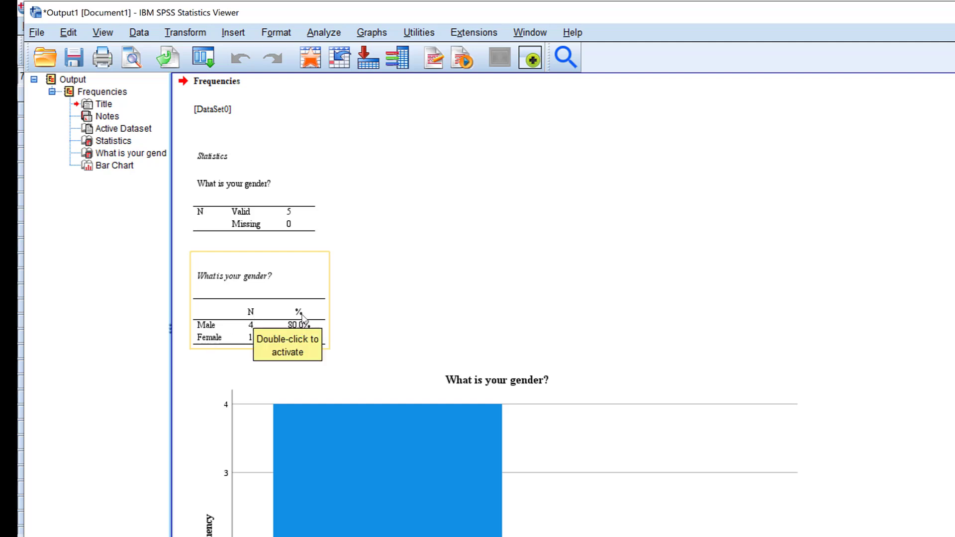
left_click(358, 305)
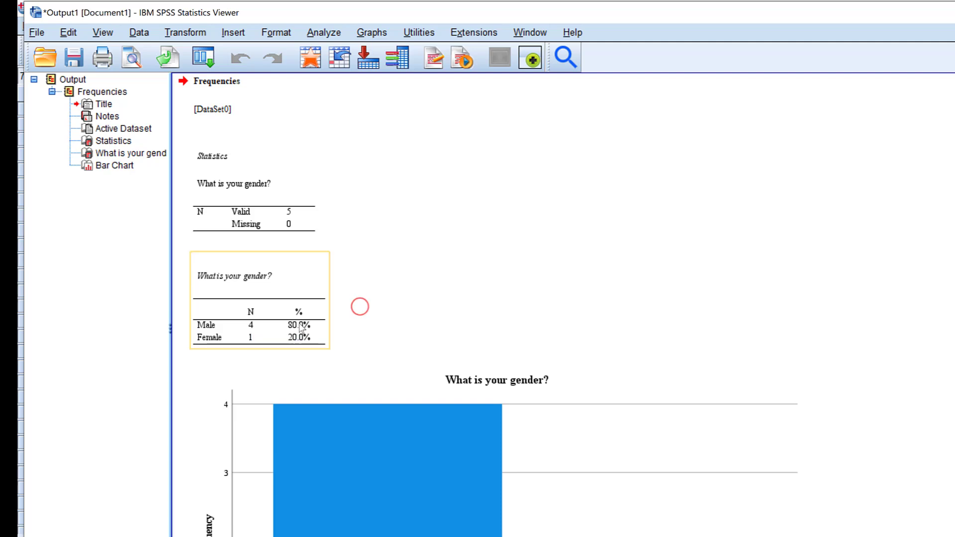
scroll(478, 329, "down", 3)
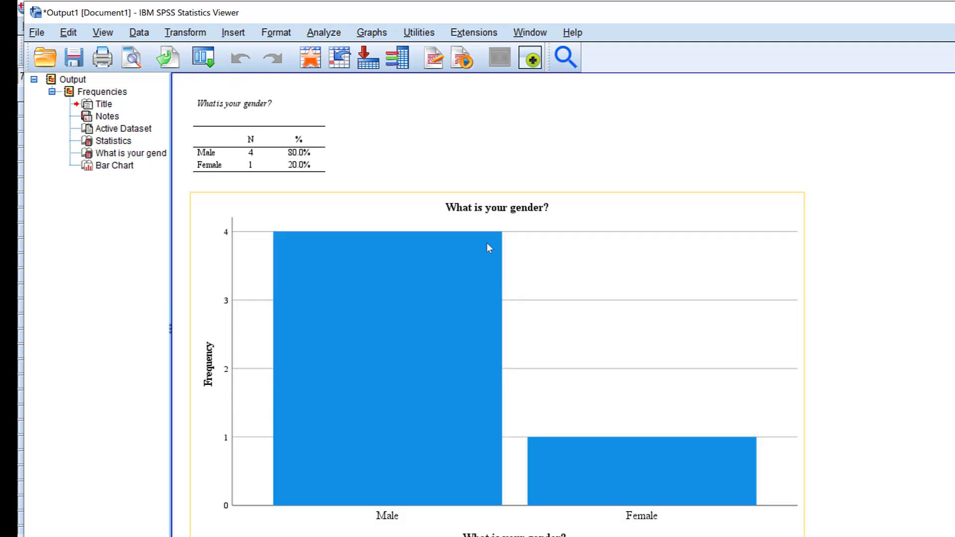
- Add count data labels to the gender bar chart: 4 on Male, 1 on Female
double_click(440, 343)
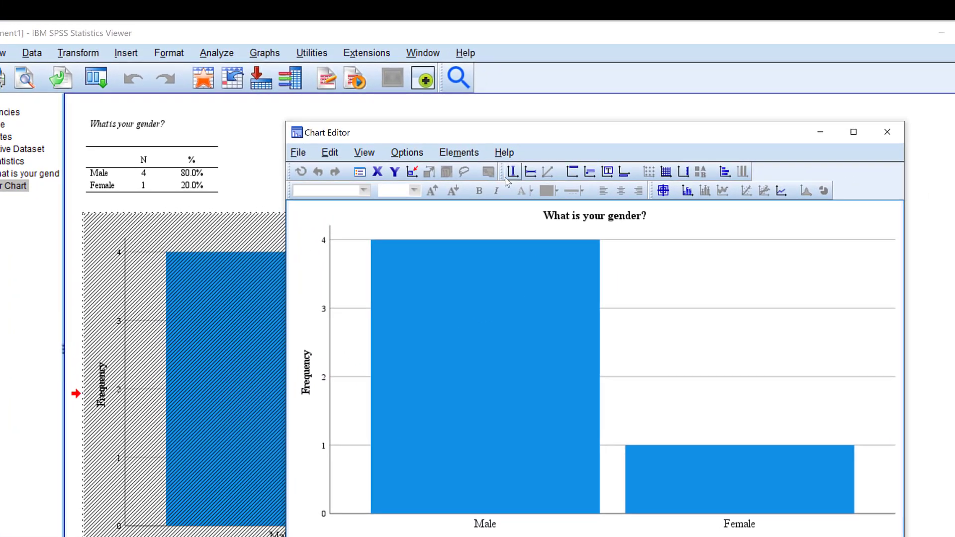
left_click(459, 152)
left_click(459, 152)
left_click(465, 172)
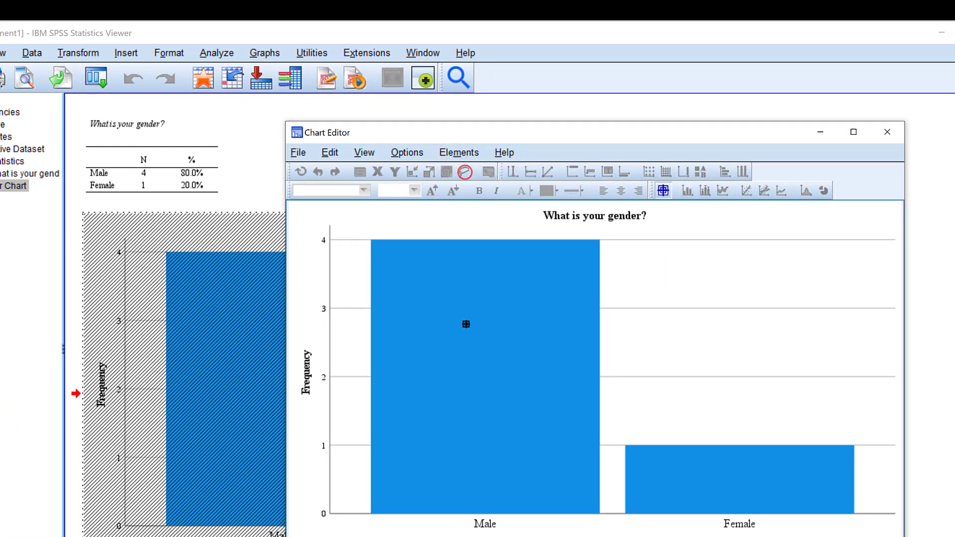
left_click(465, 326)
left_click(687, 475)
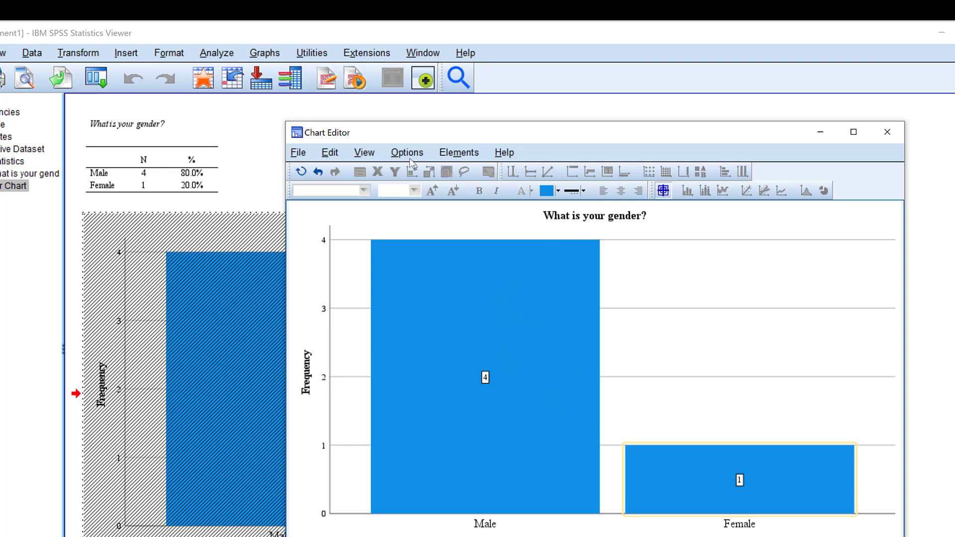
left_click(888, 131)
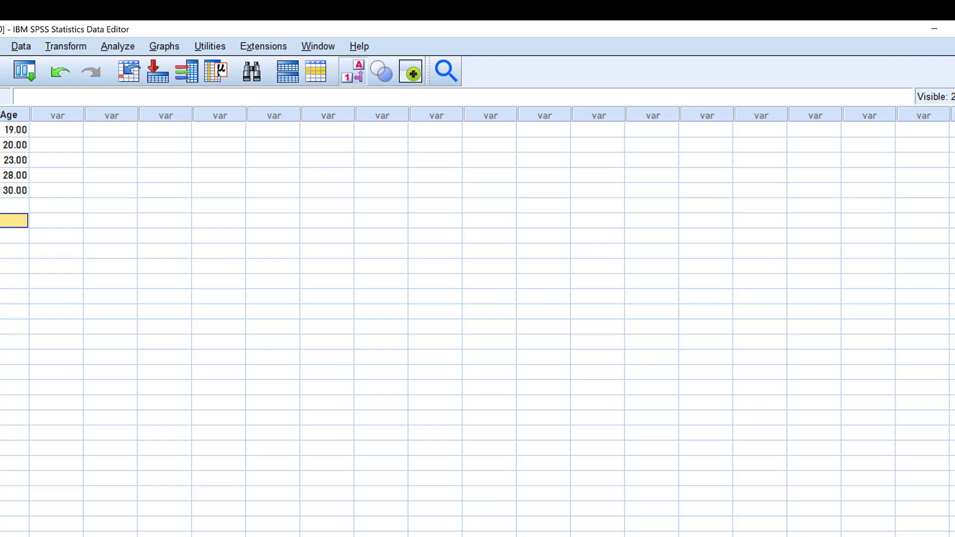
left_click(642, 523)
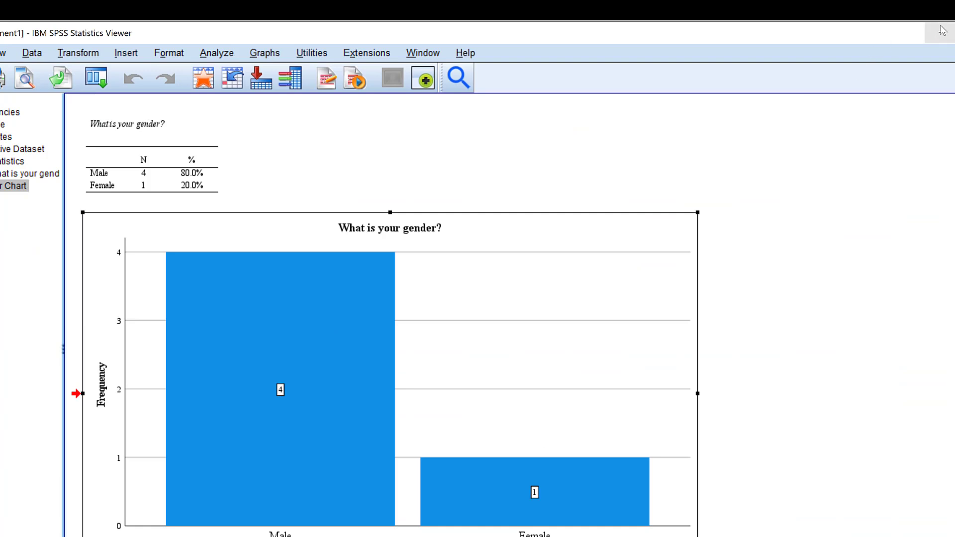
- Minimize the Output Viewer to get back to the Data Editor
left_click(942, 30)
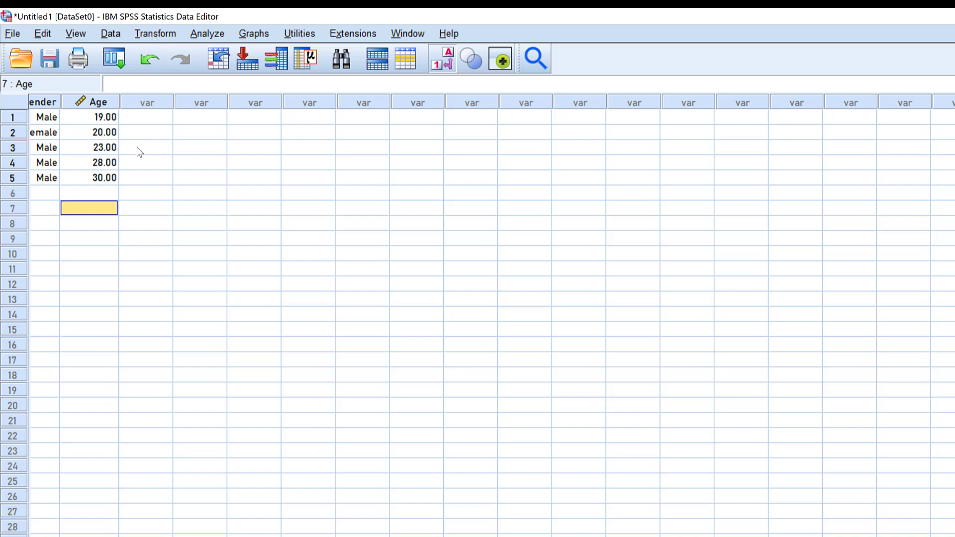
- Start a new Frequencies analysis on Age instead of gender, with frequency tables turned off
left_click(204, 32)
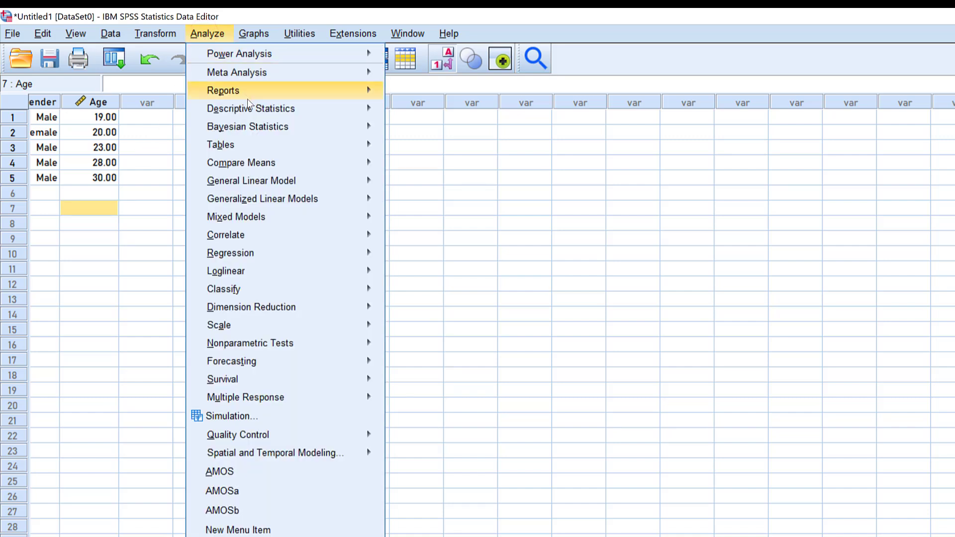
mouse_move(251, 111)
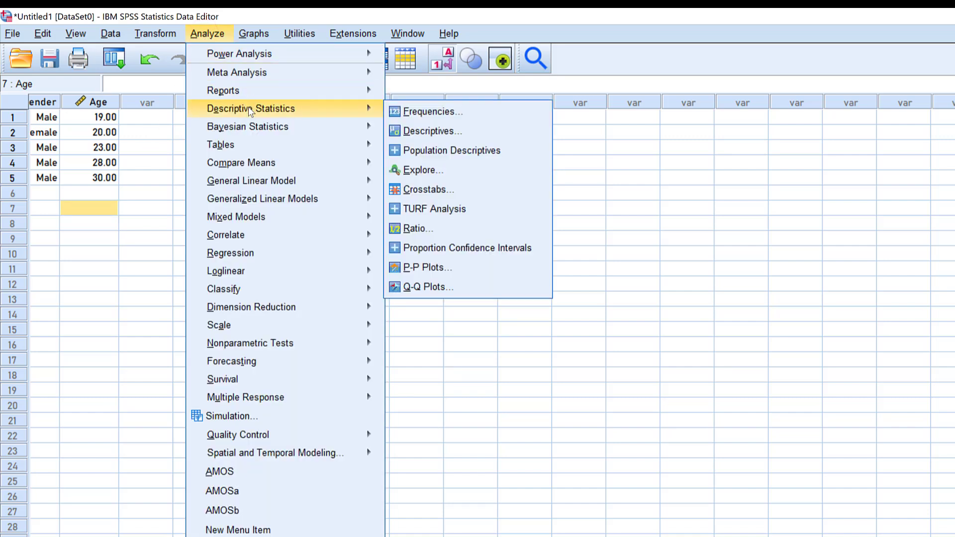
left_click(454, 113)
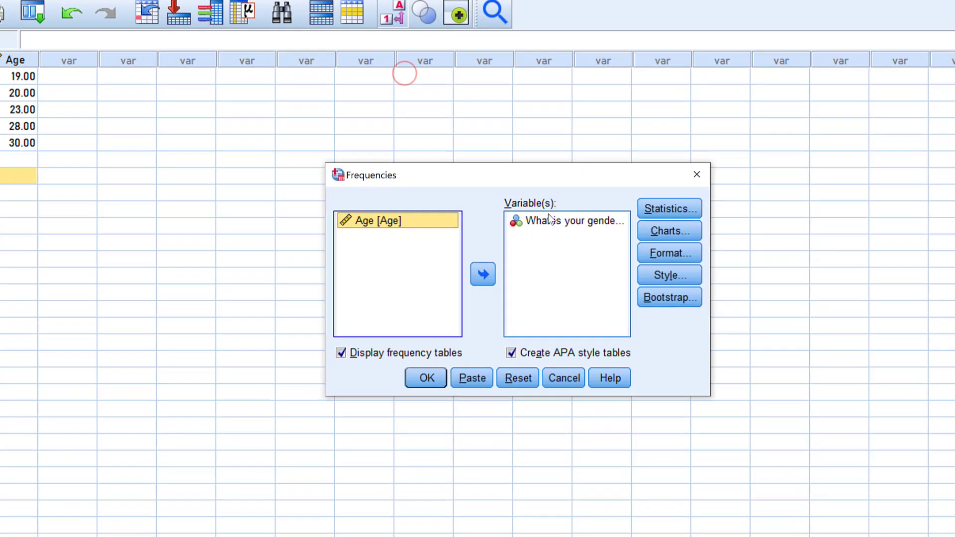
left_click(548, 221)
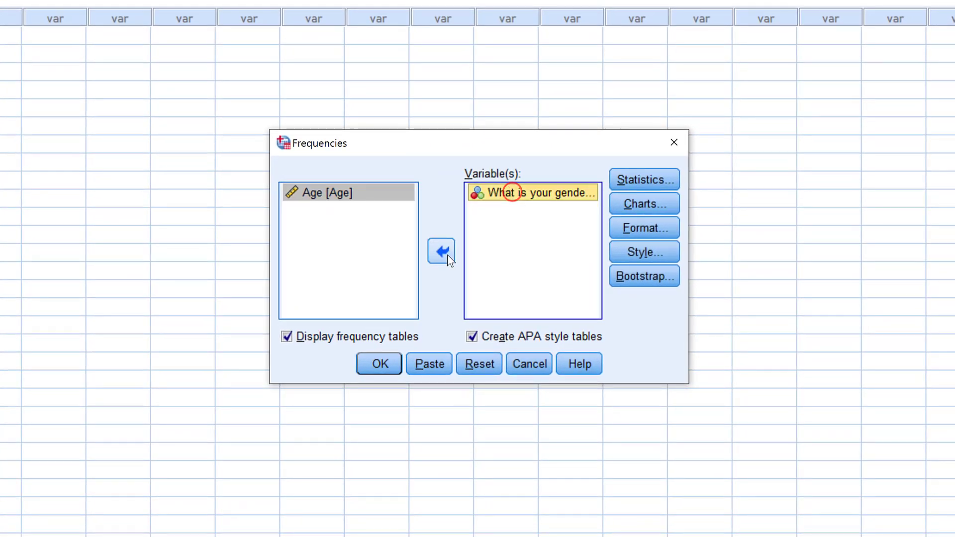
left_click(482, 274)
left_click(322, 212)
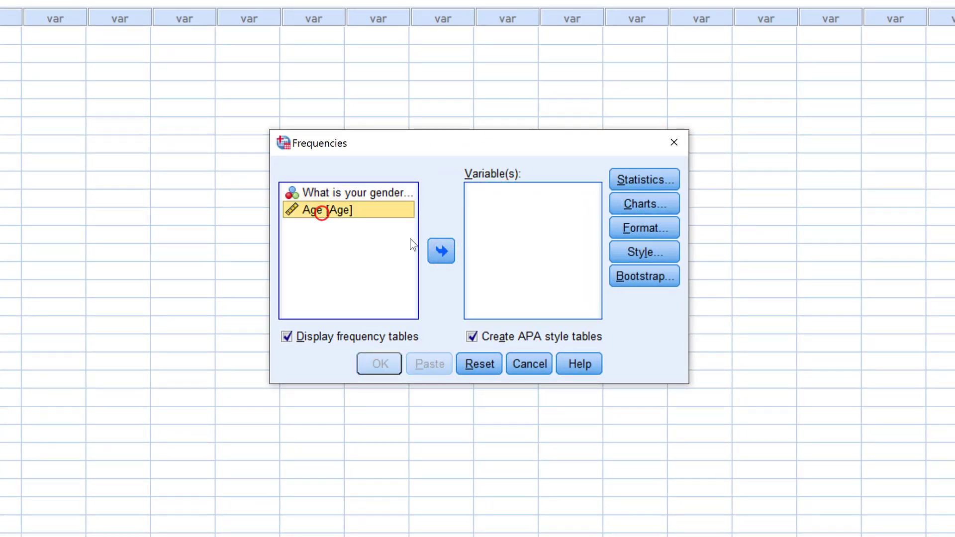
left_click(442, 249)
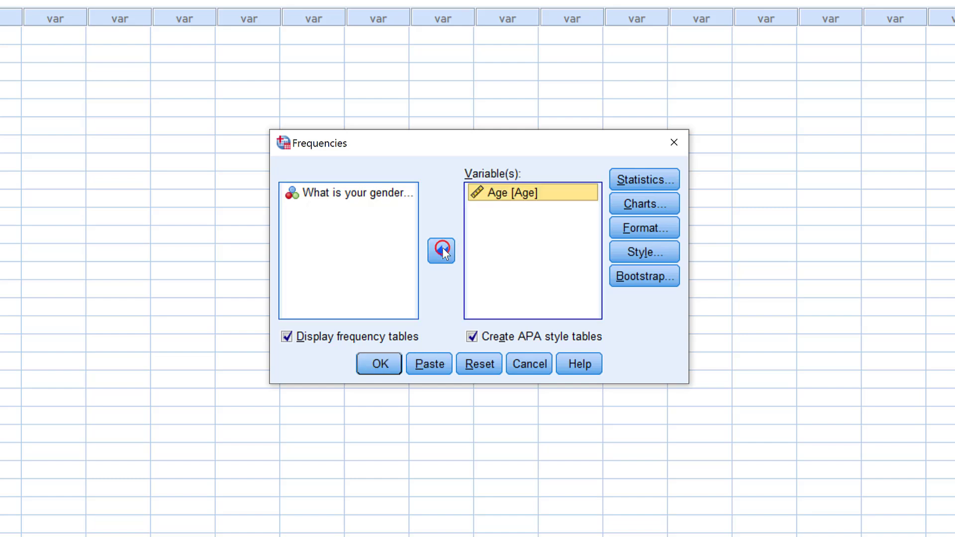
left_click(285, 337)
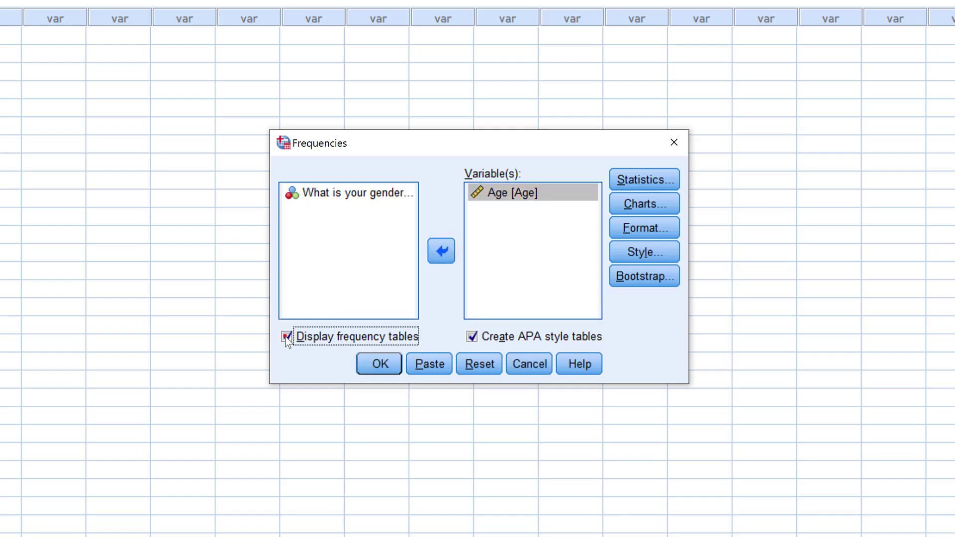
- Request the mean, standard deviation and quartiles of Age
left_click(643, 184)
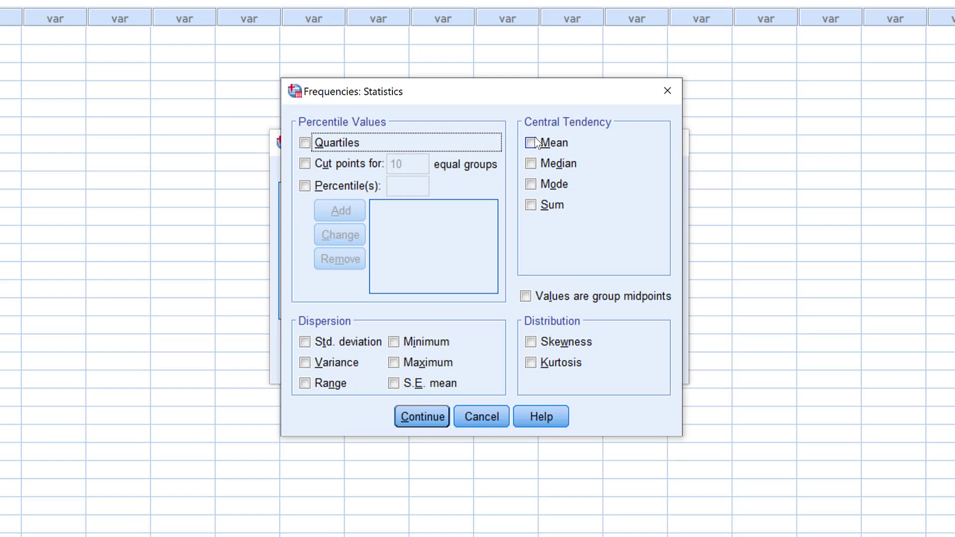
left_click(531, 143)
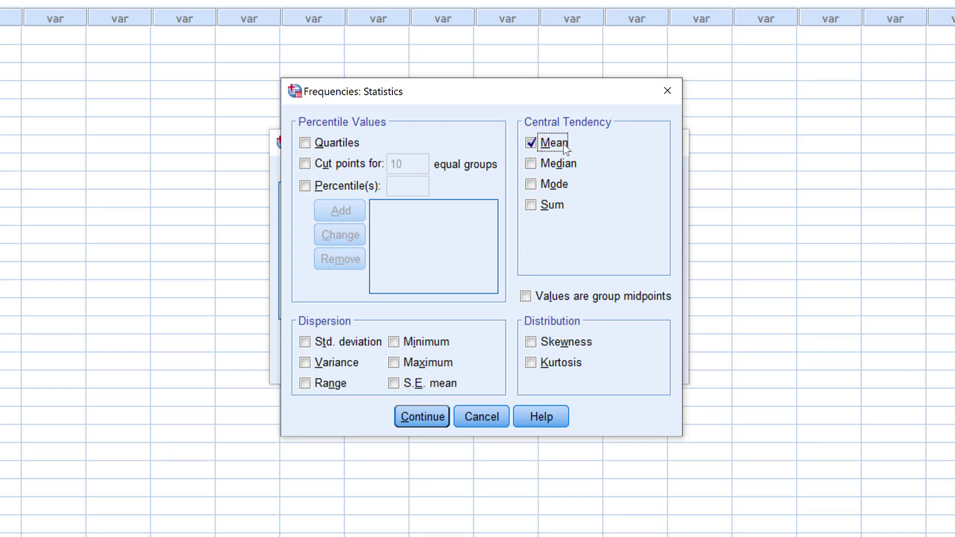
left_click(303, 343)
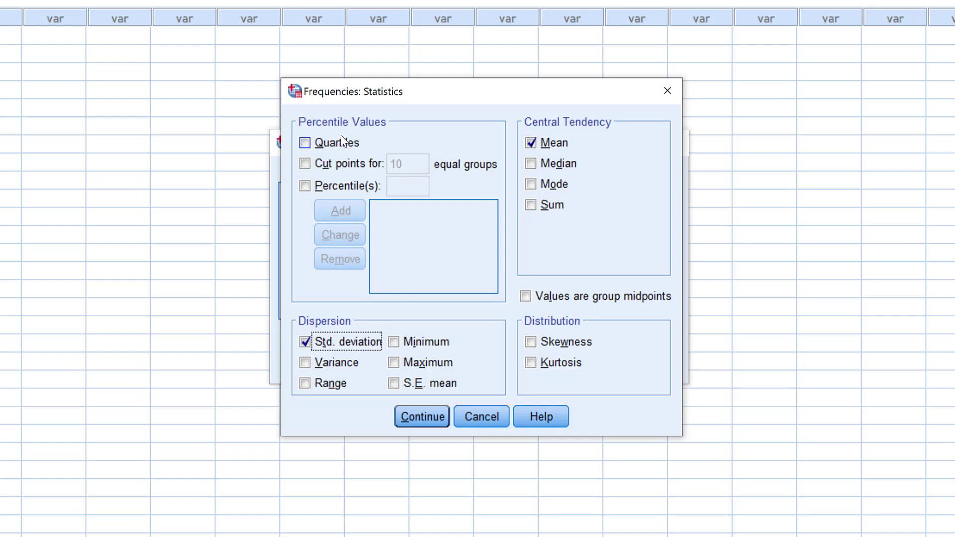
left_click(308, 145)
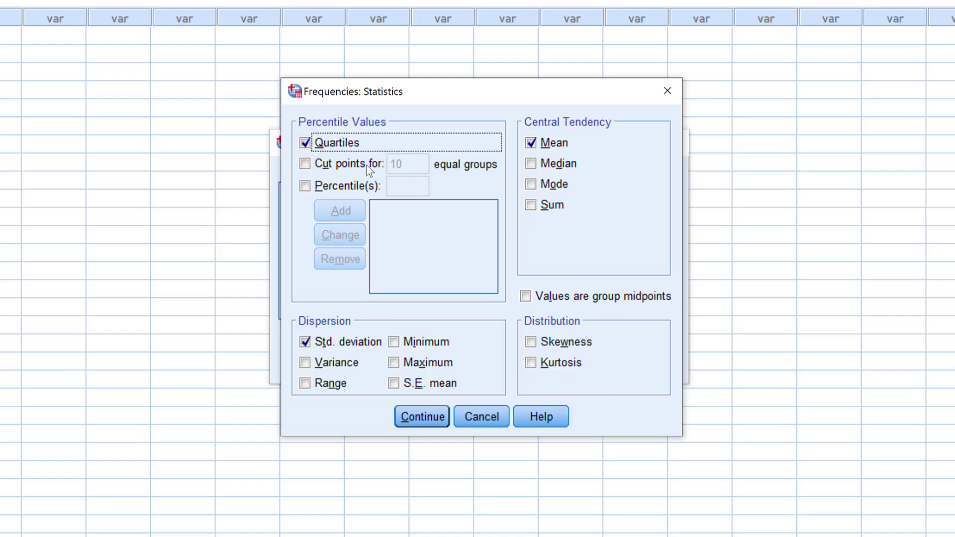
left_click(420, 415)
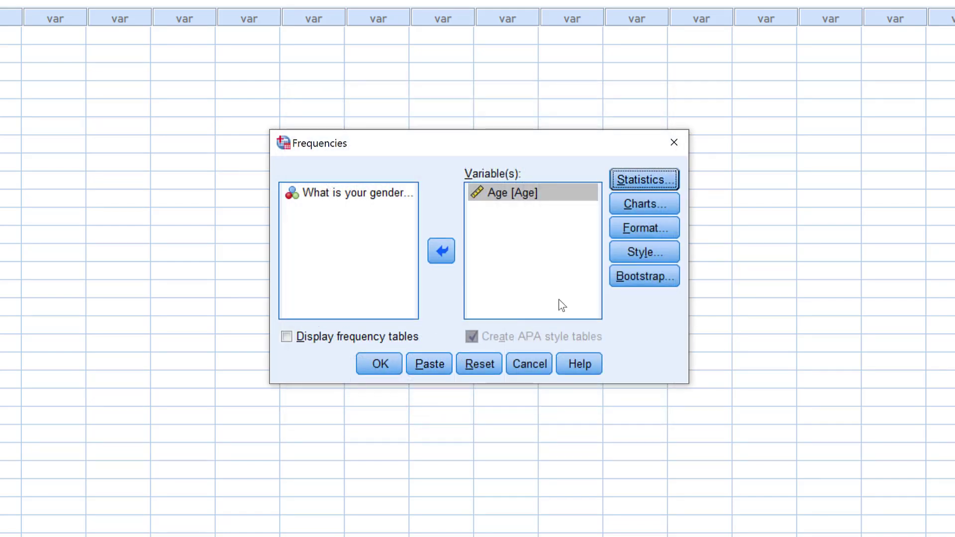
- Chart Age as a histogram with a normal curve overlaid
left_click(643, 210)
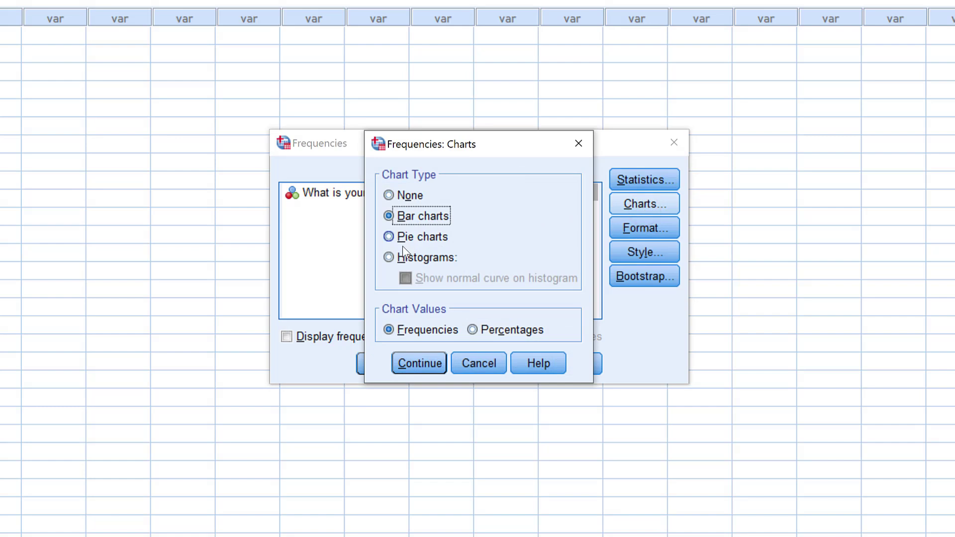
left_click(389, 258)
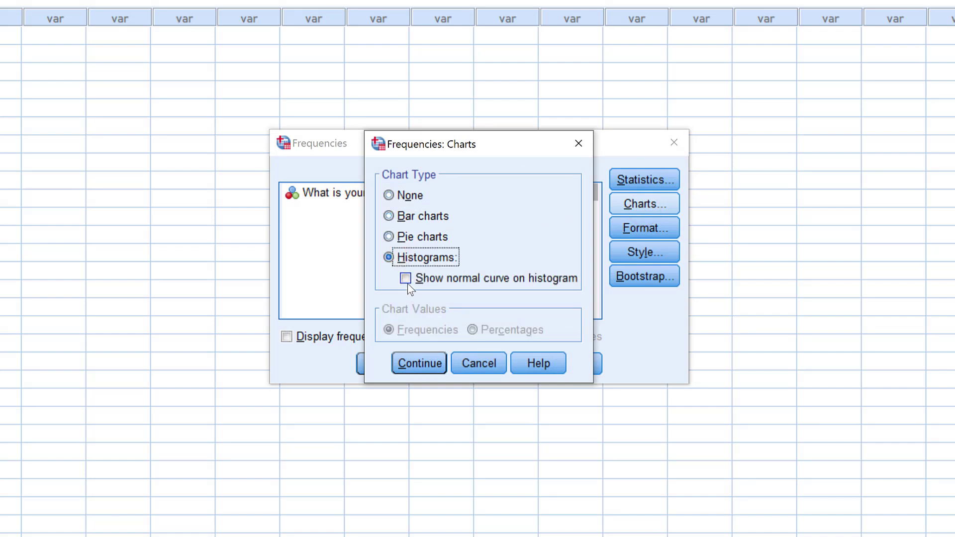
left_click(407, 278)
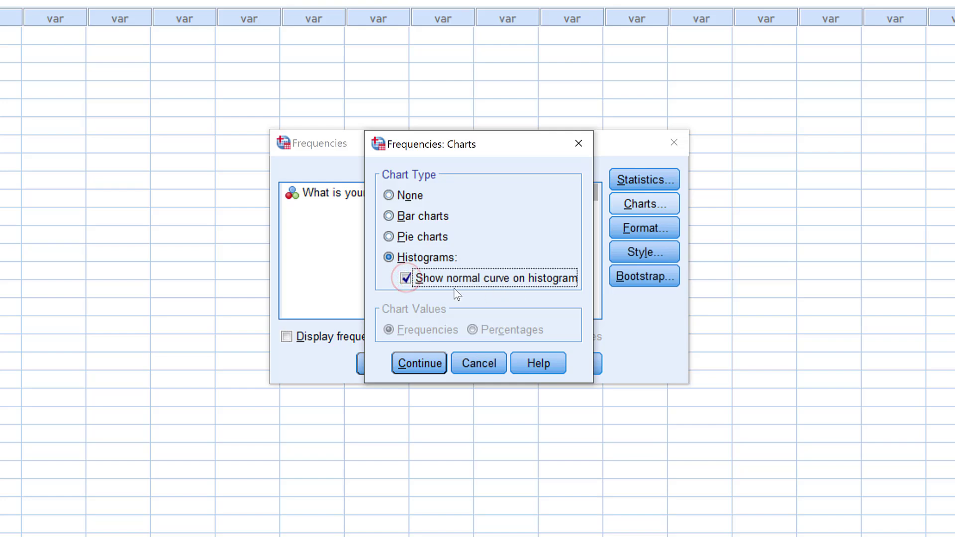
left_click(418, 364)
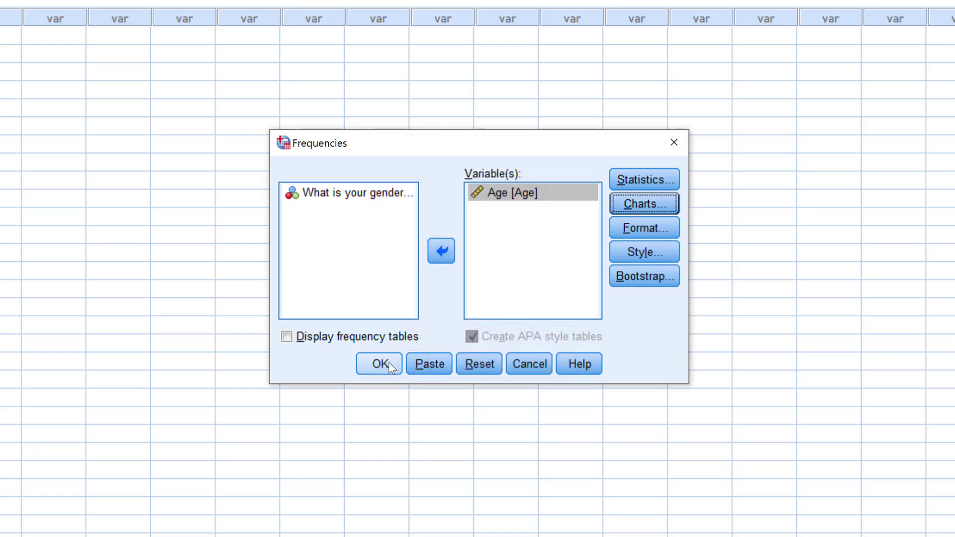
- Run the Age analysis and review its Statistics table and normal-curve histogram
left_click(388, 362)
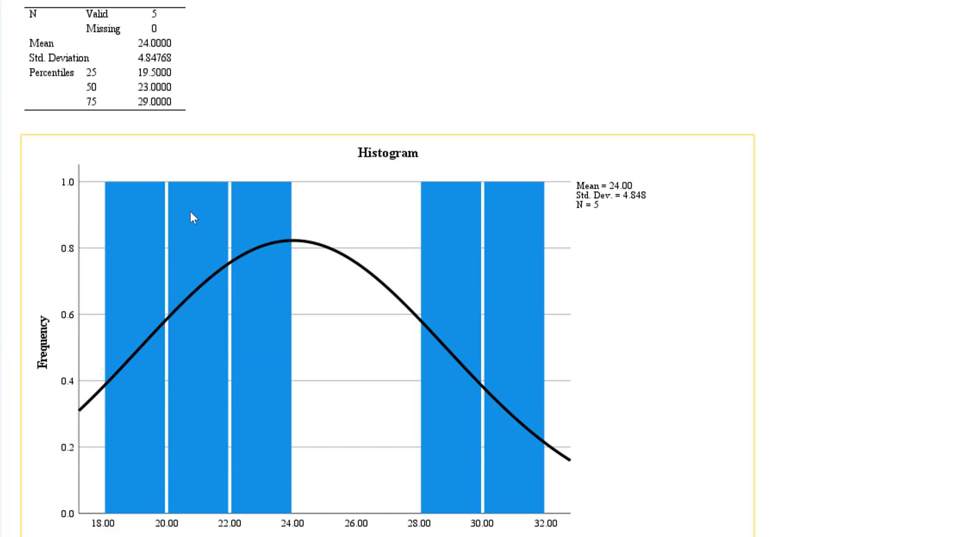
left_click(117, 75)
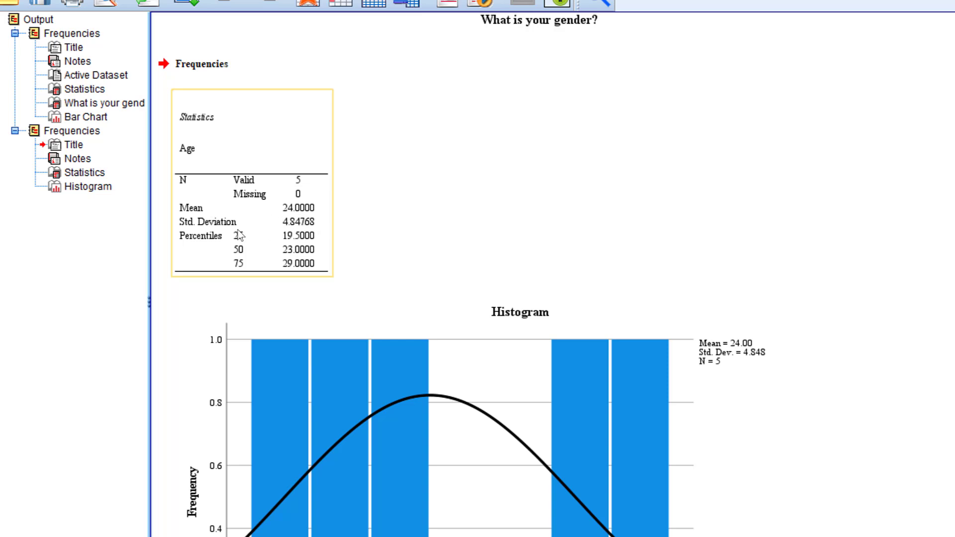
left_click(312, 300)
scroll(312, 300, "down", 3)
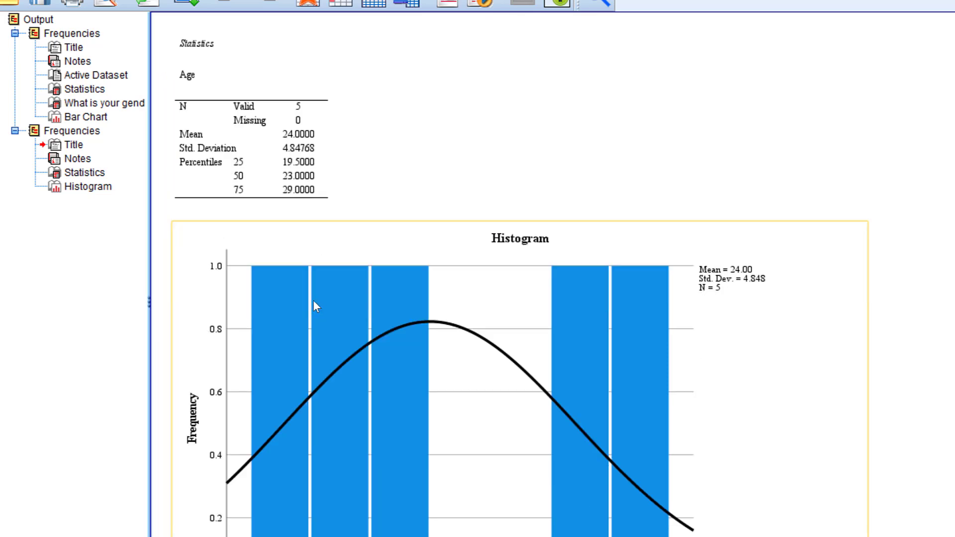
left_click(241, 192)
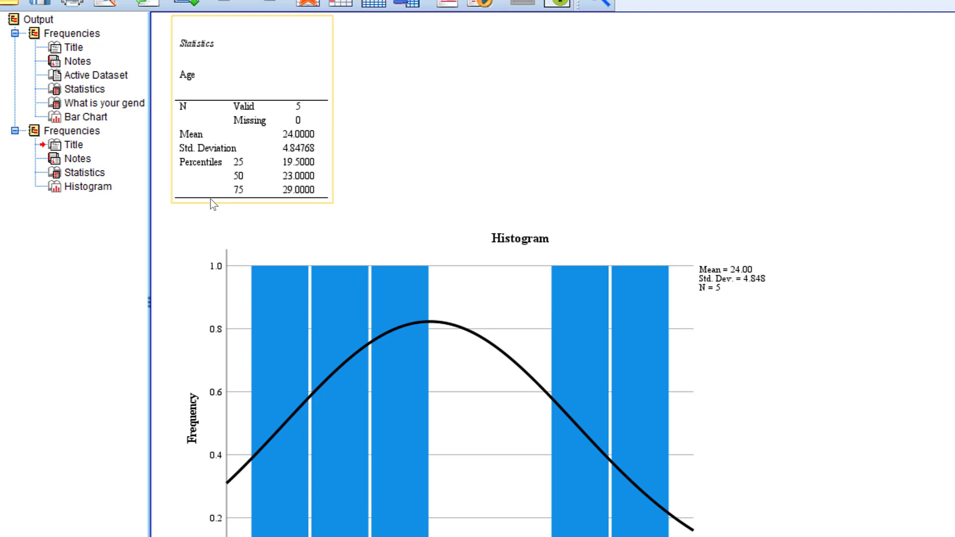
left_click(431, 277)
scroll(543, 242, "down", 3)
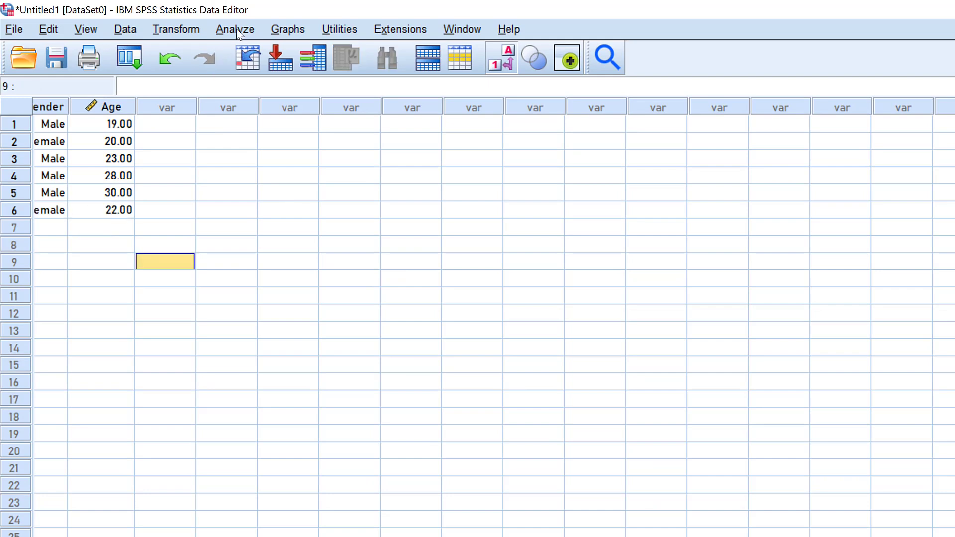
- Configure an Independent-Samples T Test of Age grouped by Gender, comparing groups 1 and 2
left_click(237, 29)
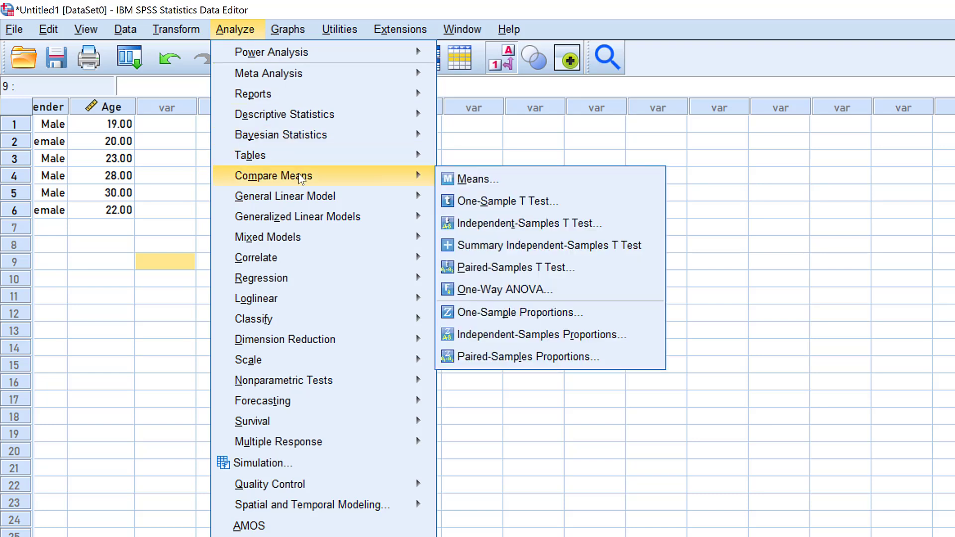
mouse_move(398, 176)
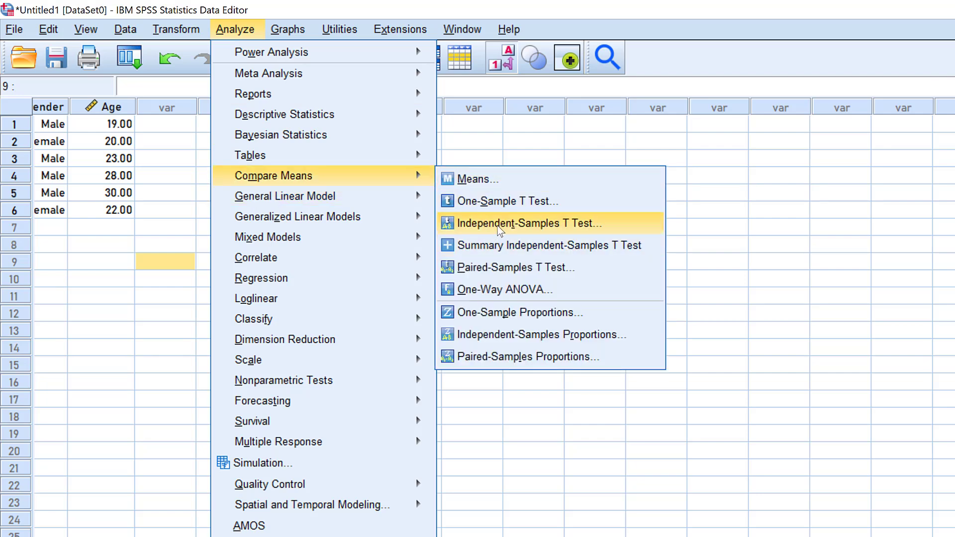
left_click(497, 224)
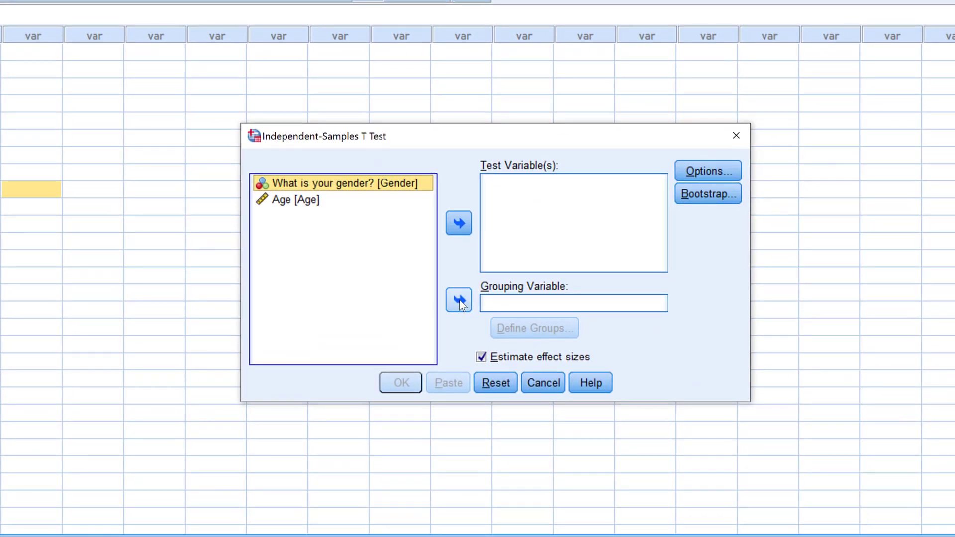
left_click(488, 316)
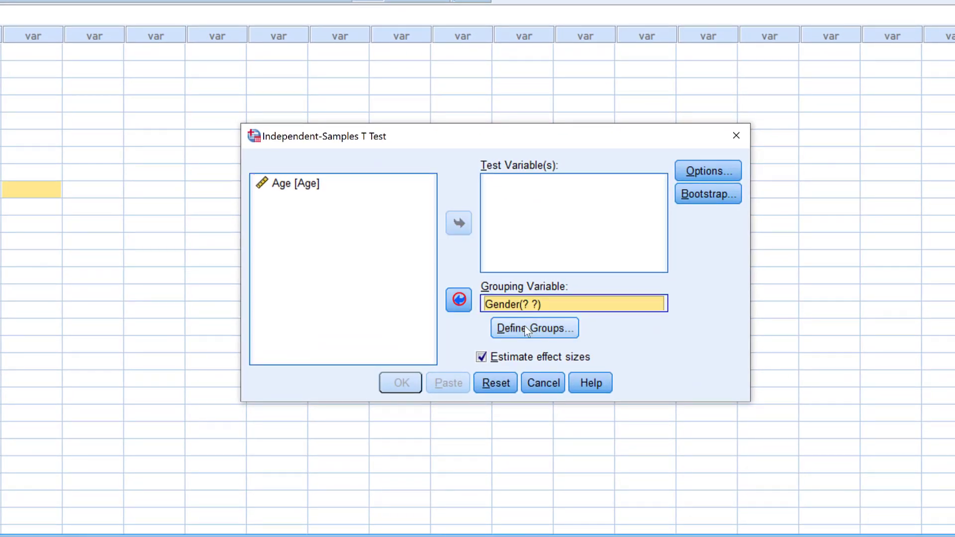
left_click(555, 342)
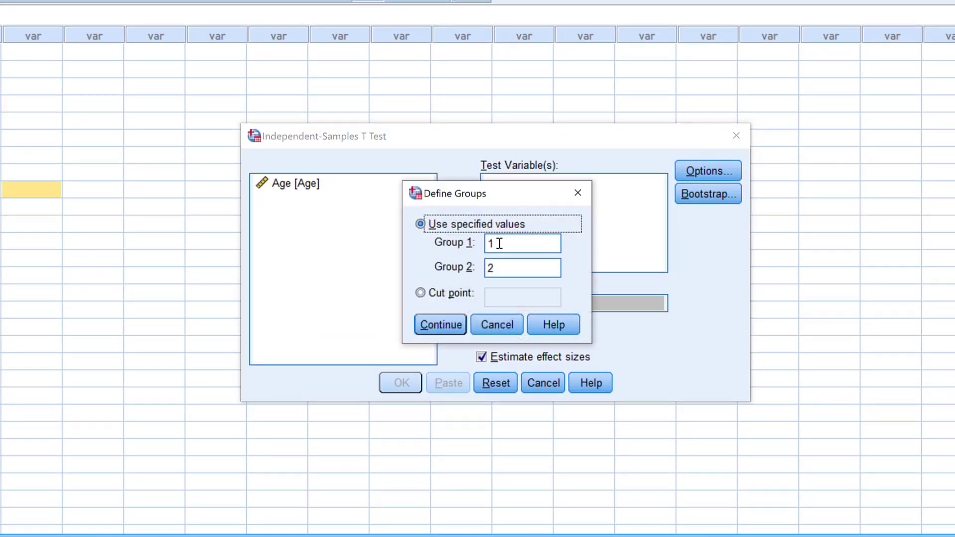
left_click(447, 322)
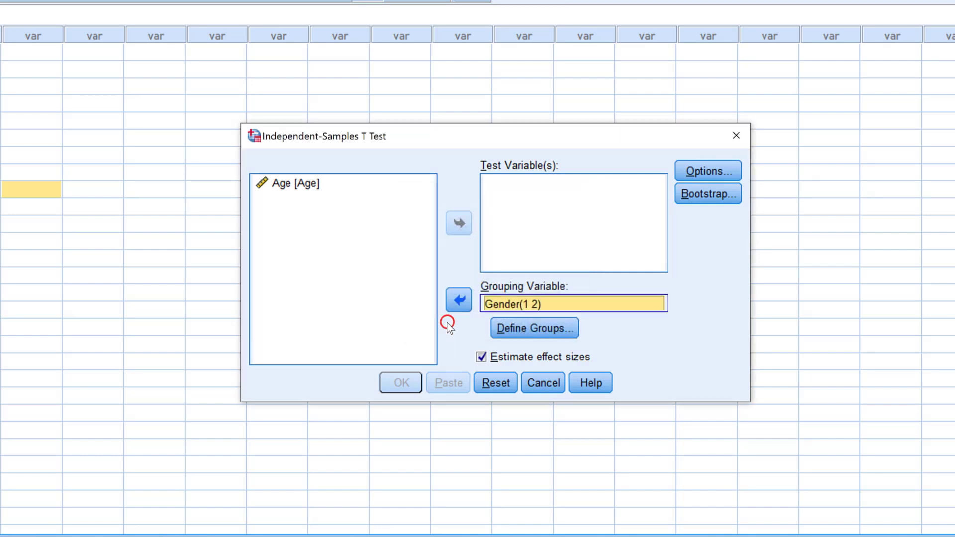
left_click(260, 185)
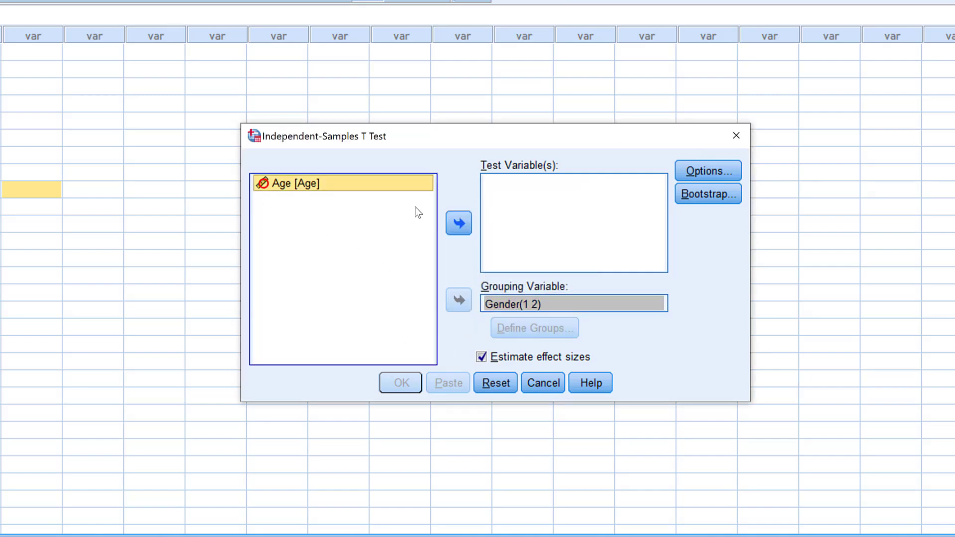
left_click(456, 220)
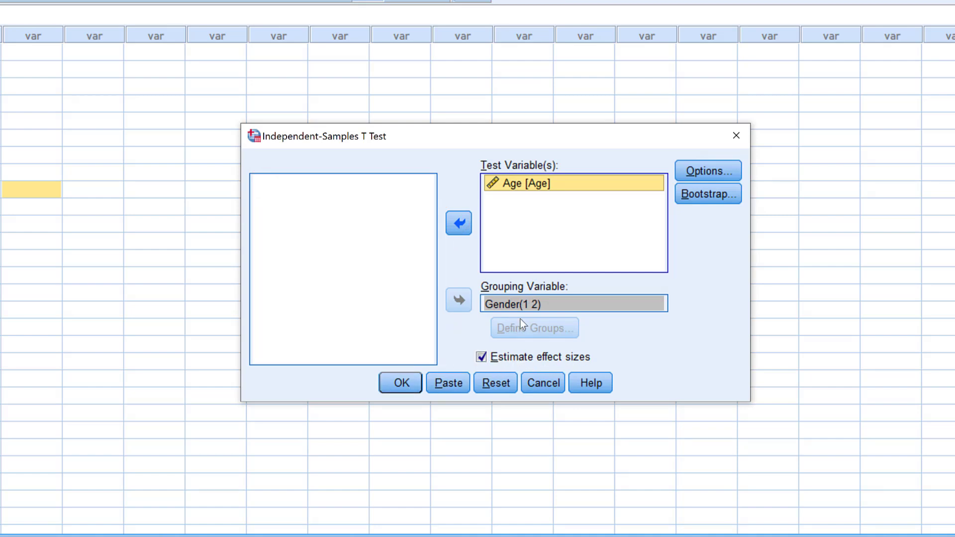
- Run the t-test and inspect the Group Statistics and Independent Samples Test tables
left_click(402, 382)
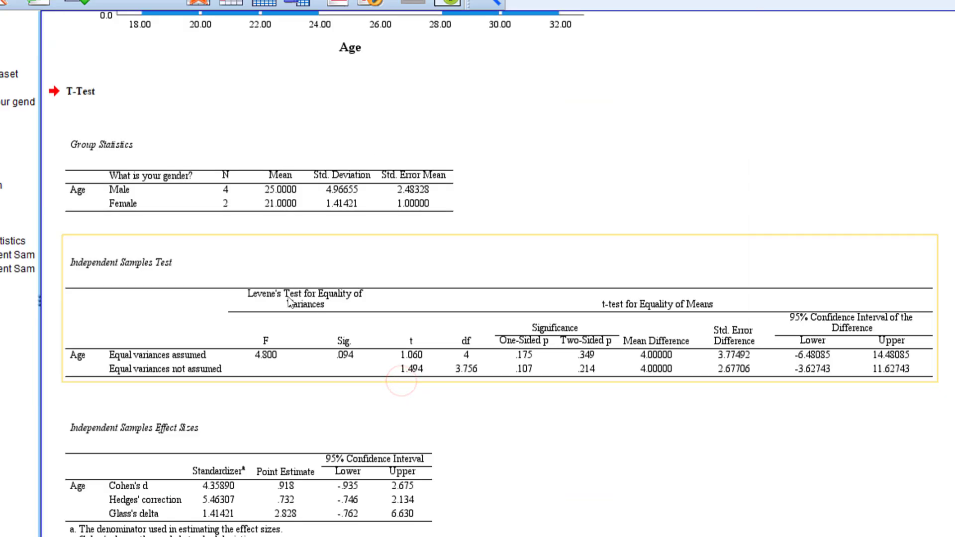
left_click(126, 213)
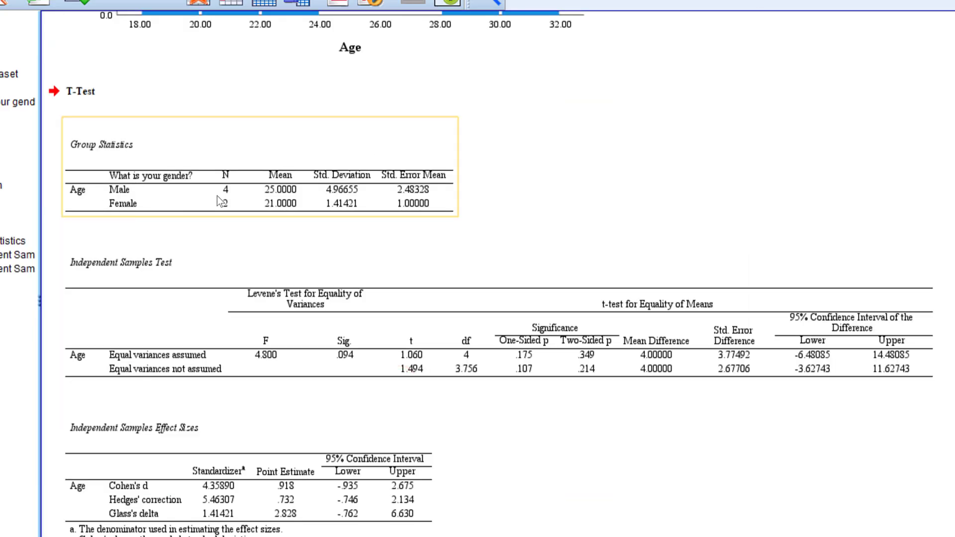
left_click(133, 226)
left_click(267, 214)
left_click(308, 245)
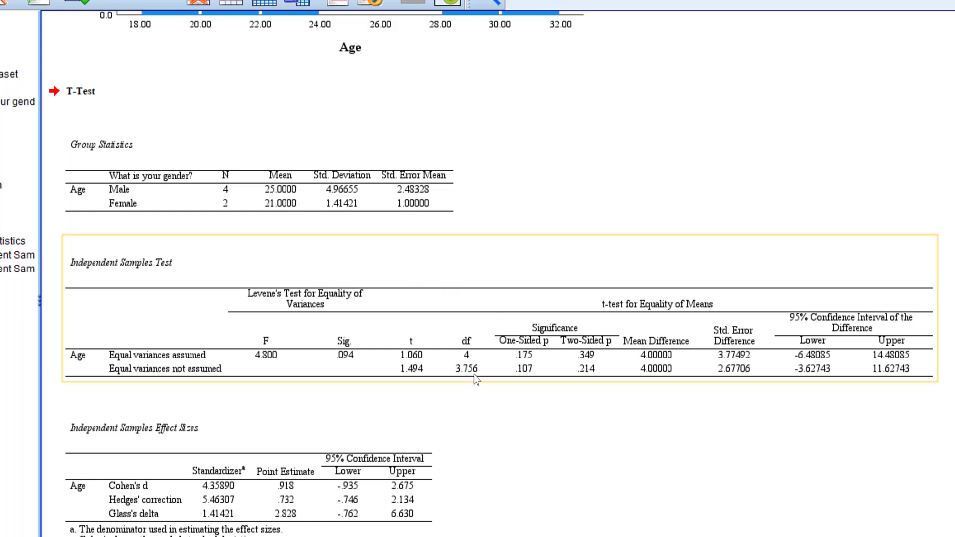